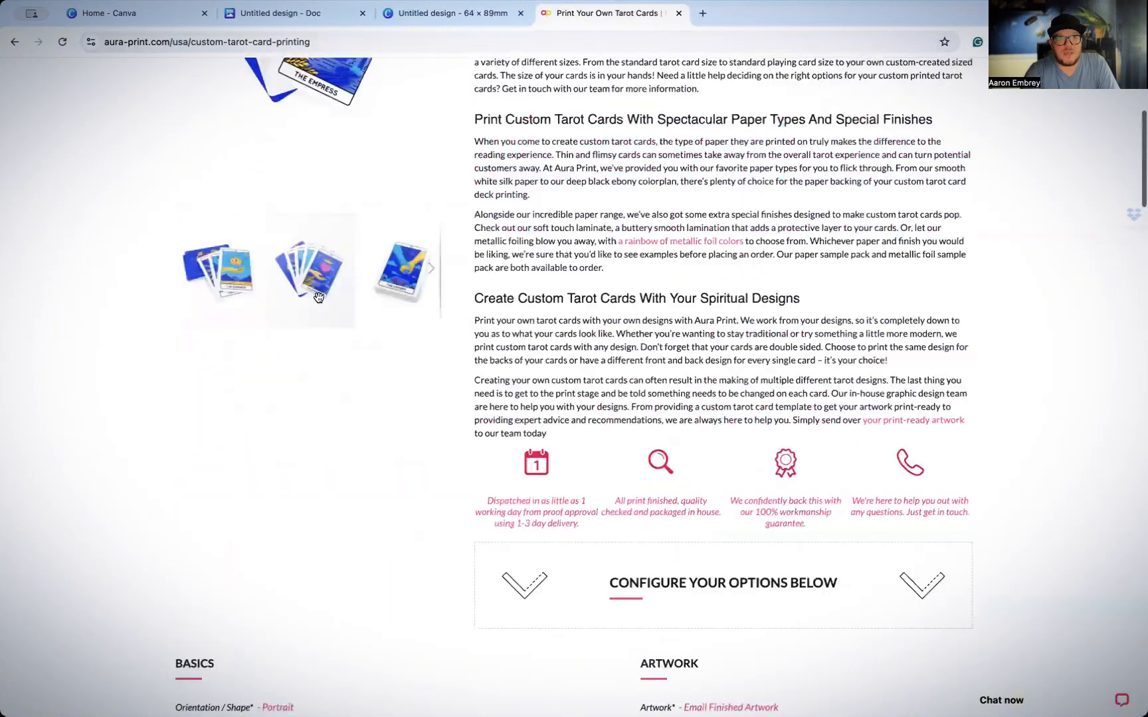
Review the custom tarot card printing options on the Aura Print page and highlight the standard playing card size in inches
scroll(367, 407, "down", 8)
scroll(403, 336, "up", 13)
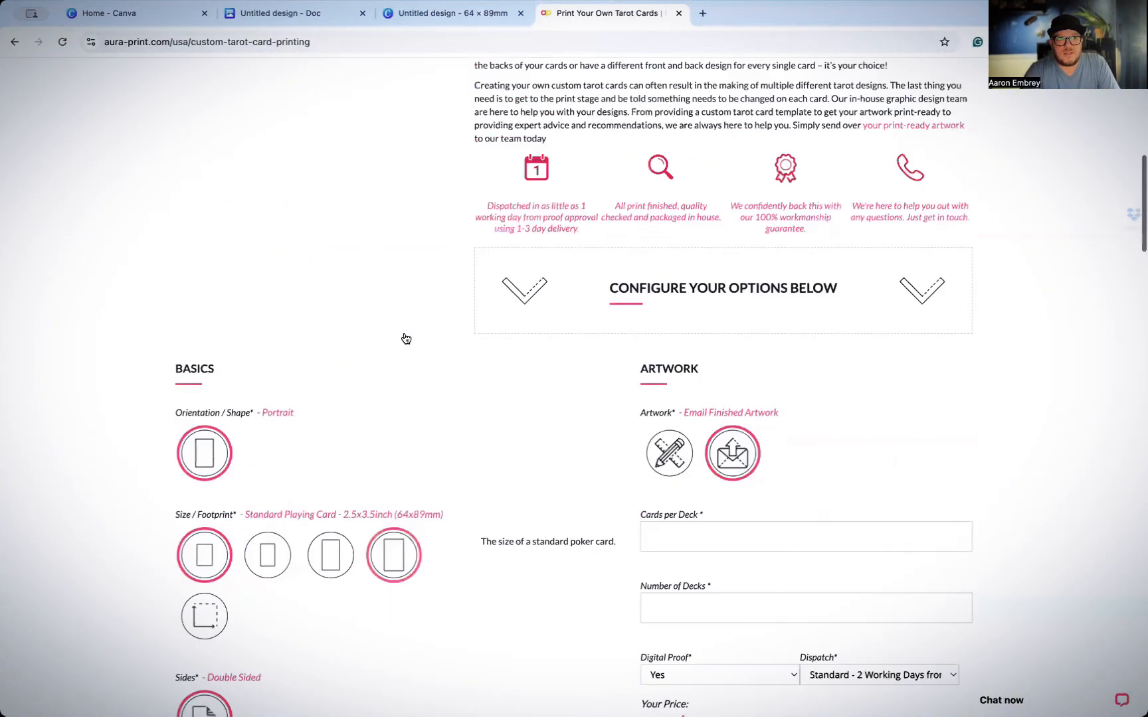
scroll(349, 221, "down", 1)
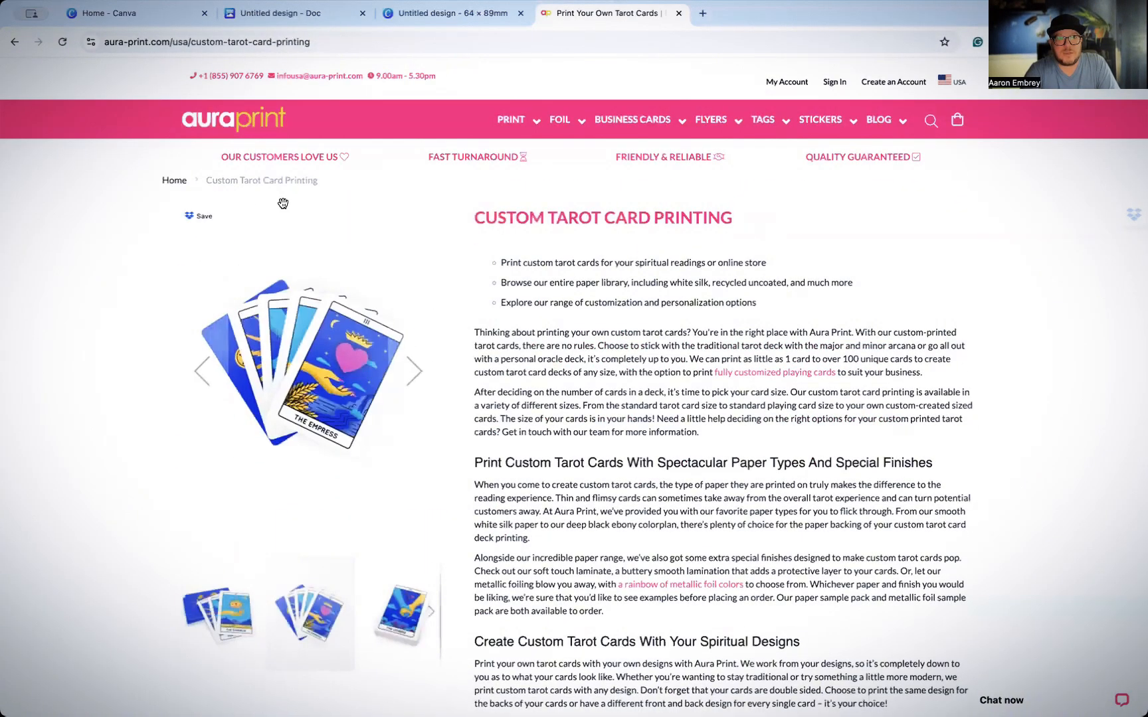
scroll(408, 426, "down", 8)
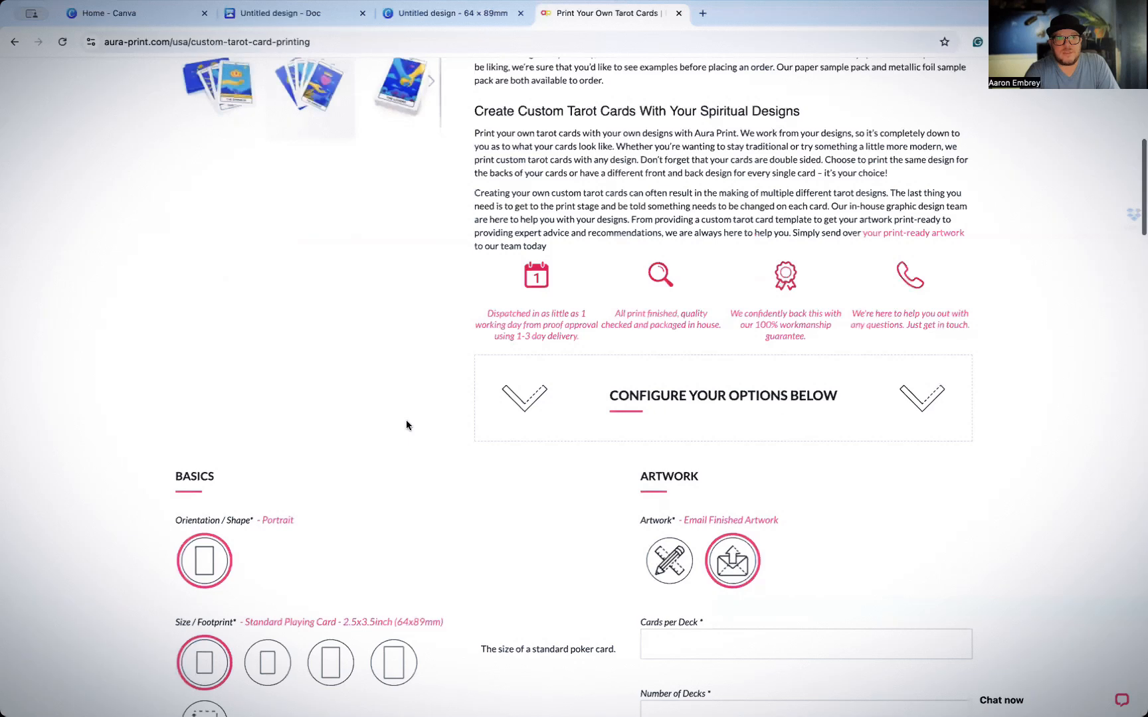
scroll(406, 425, "down", 3)
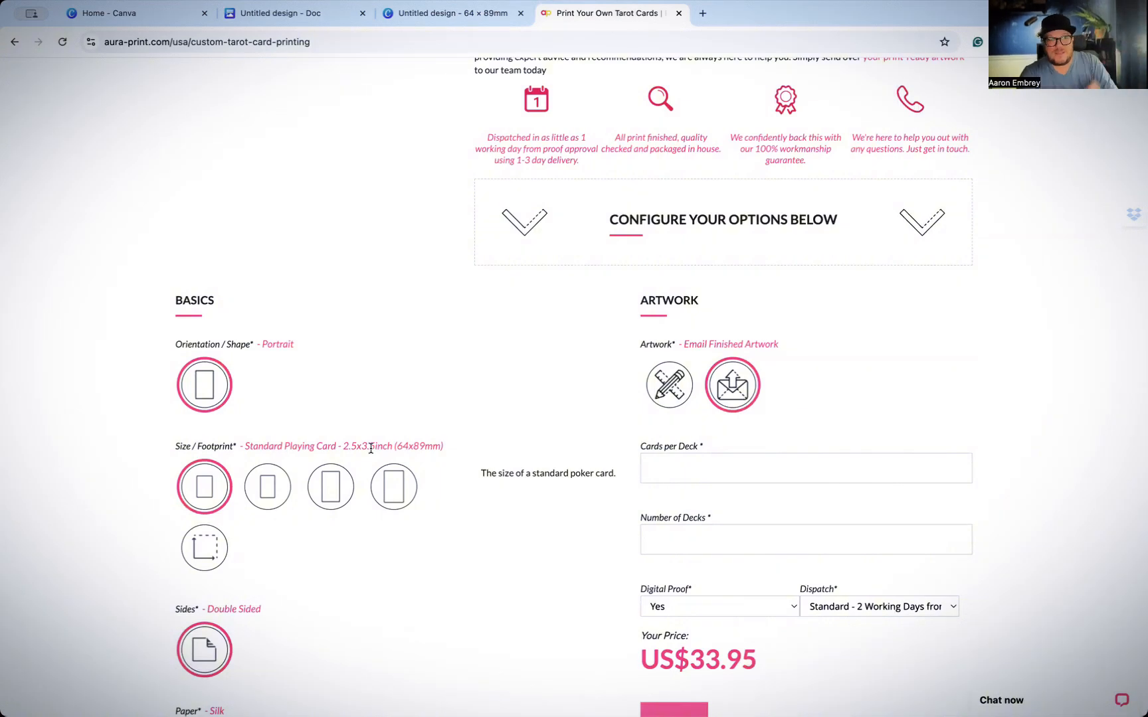
double_click(359, 449)
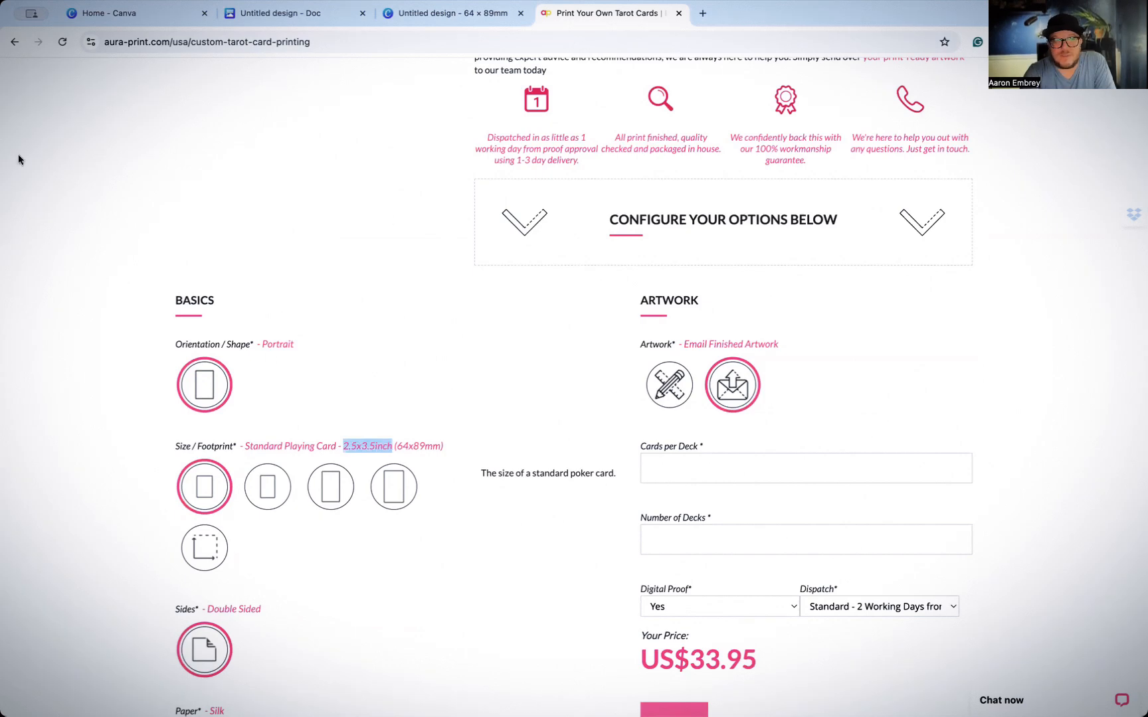
left_click(461, 17)
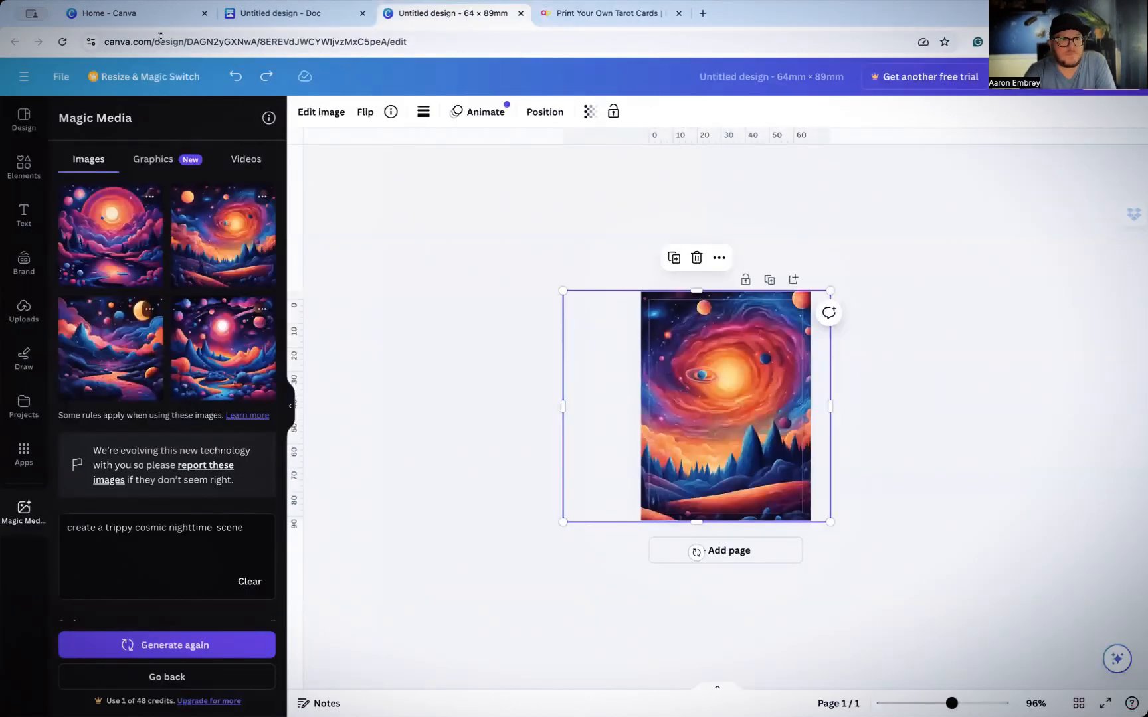
left_click(58, 79)
left_click(108, 171)
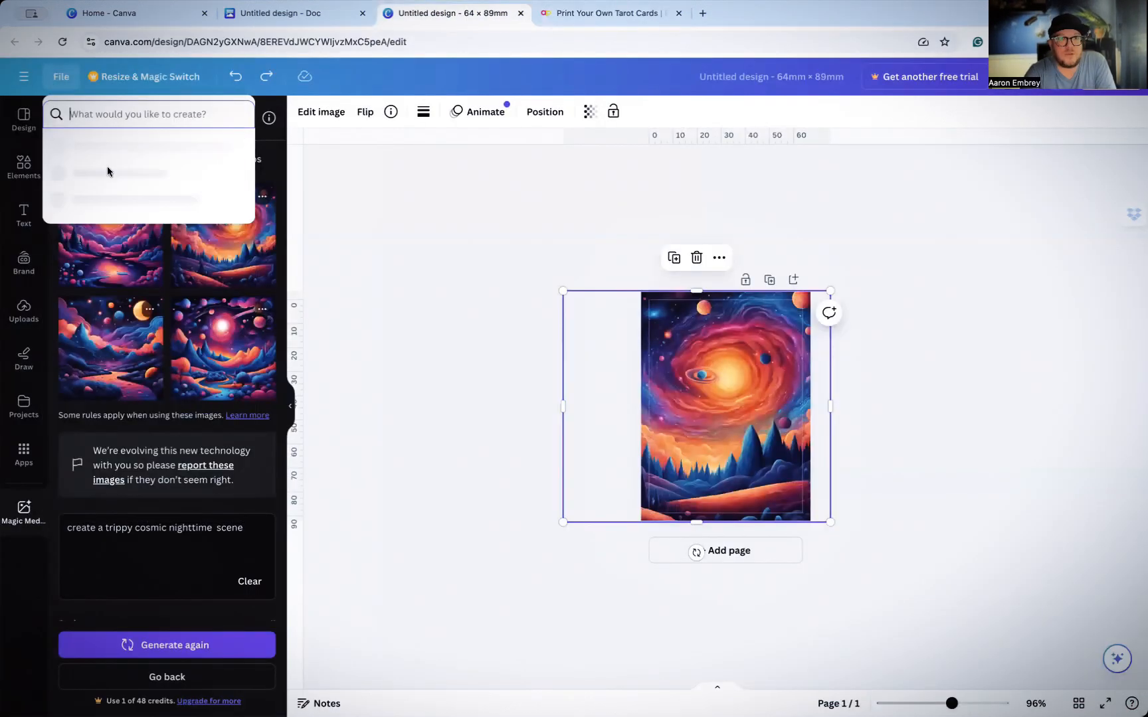
left_click(120, 147)
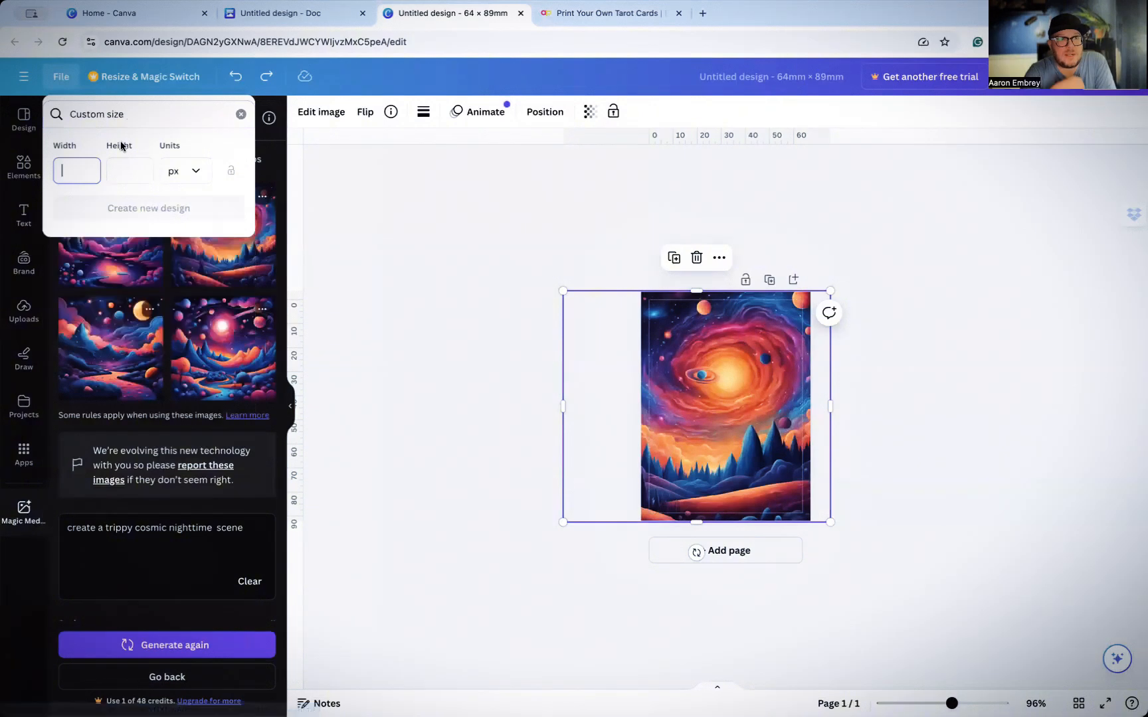
left_click(602, 16)
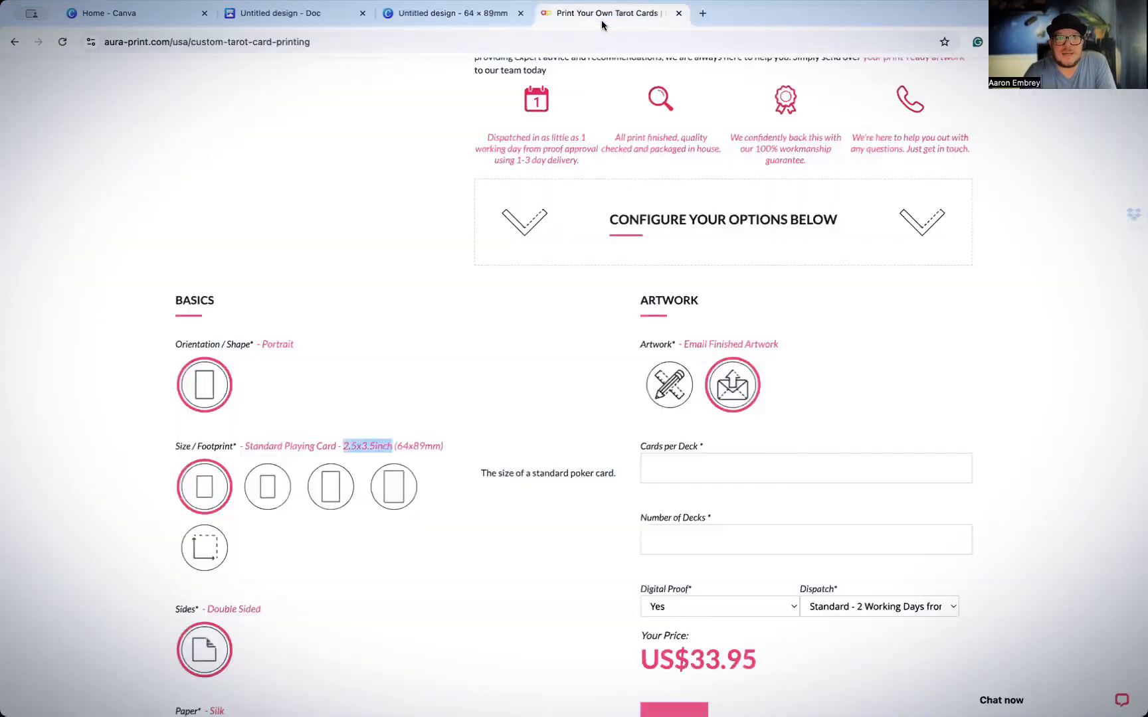
left_click(366, 450)
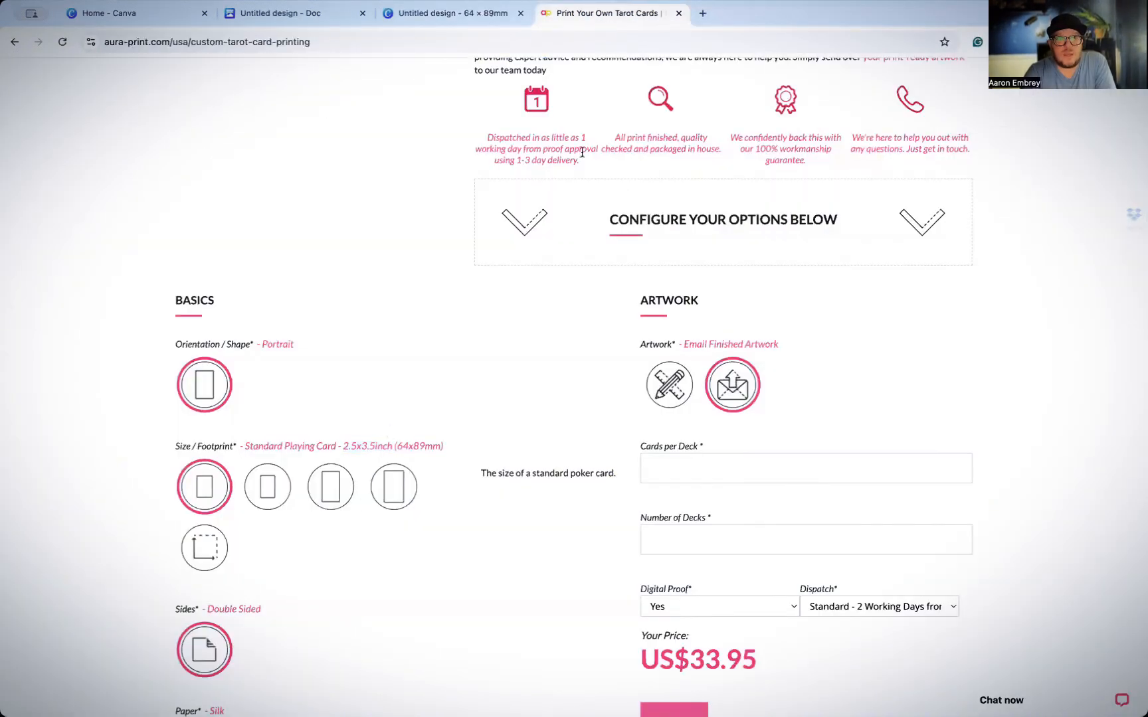
Switch to the Untitled design - Doc in Canva and set its new custom size's units to inches
left_click(301, 13)
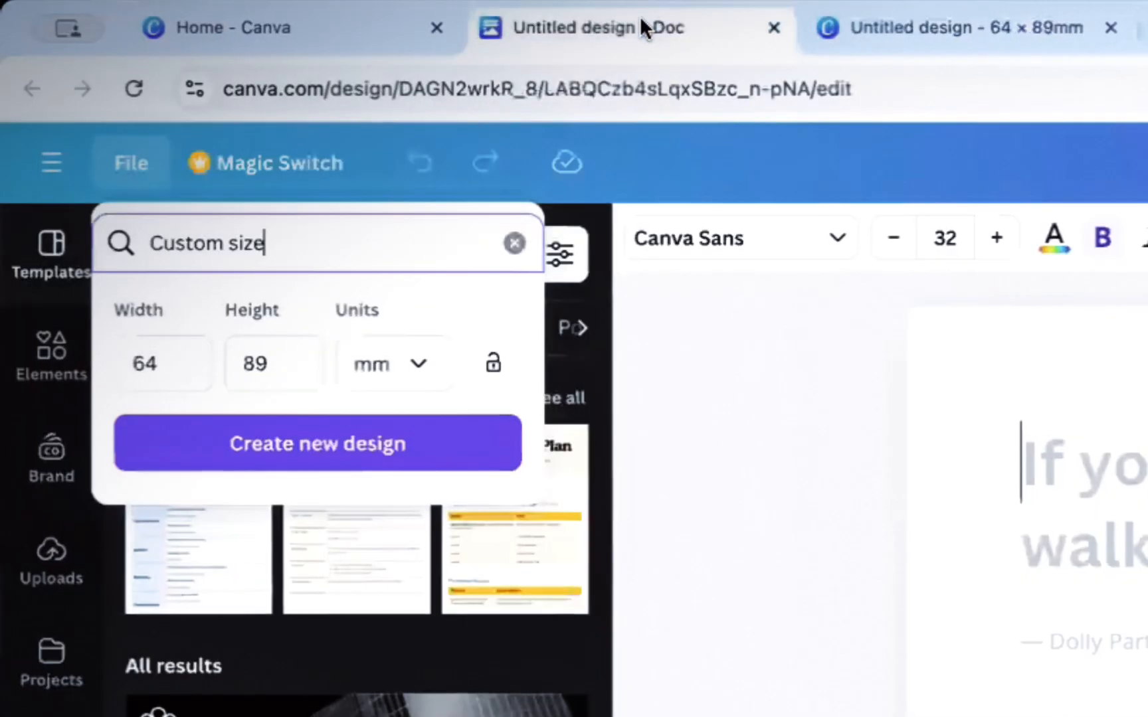
left_click(403, 386)
left_click(419, 518)
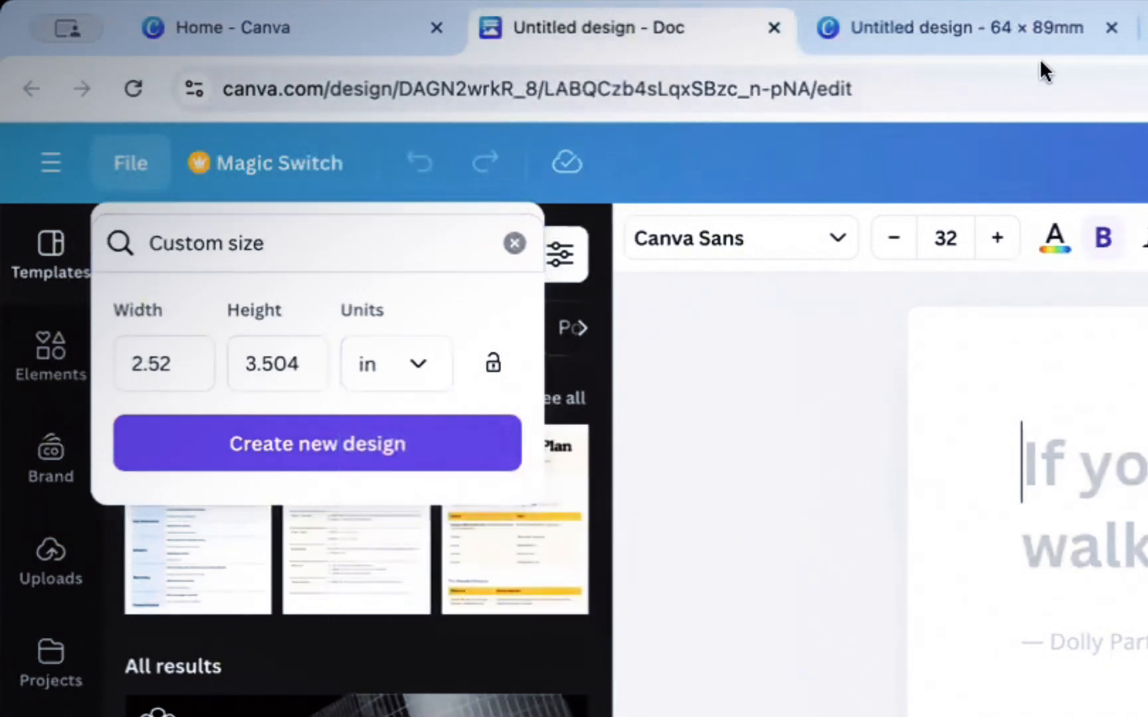
left_click(997, 30)
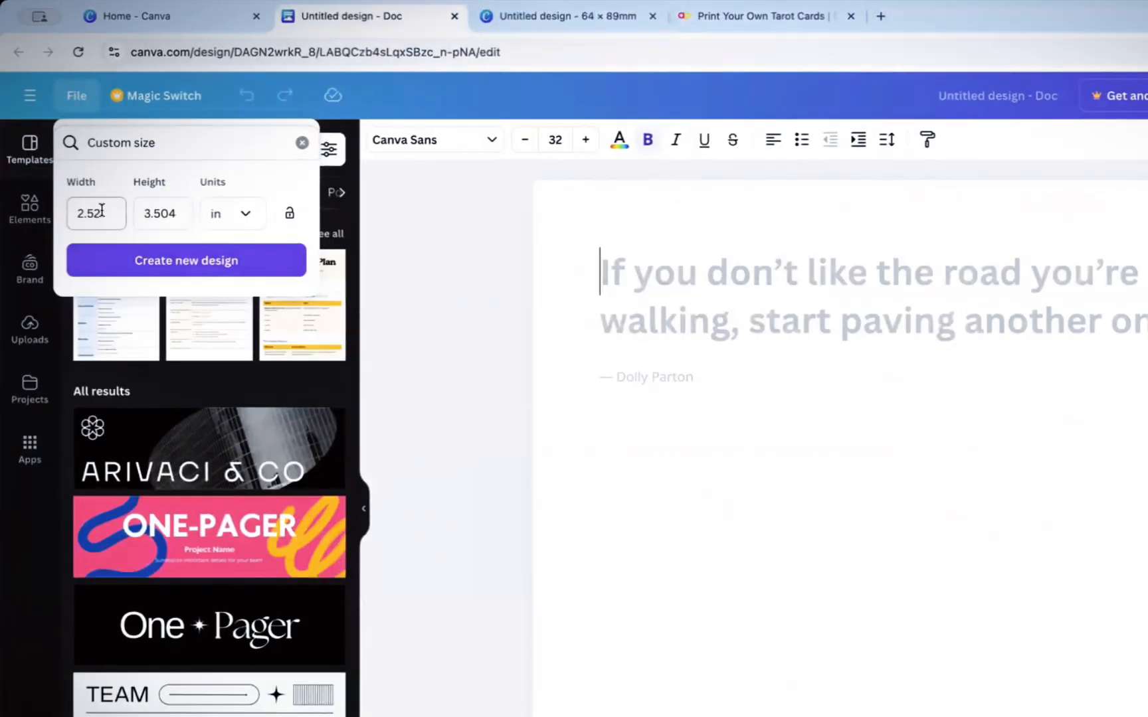
Set the custom size to 2.5 in wide by 3.5 in high and create the new design
left_click(99, 213)
key("BackSpace")
key("Tab")
key("BackSpace")
key("BackSpace")
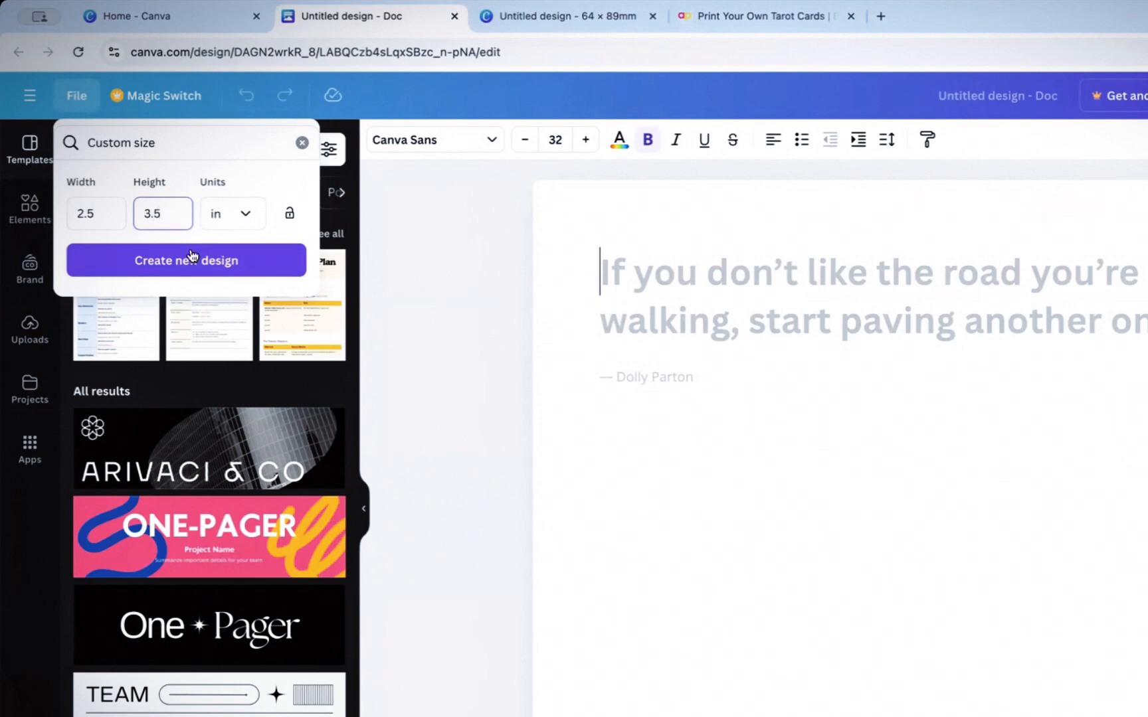
left_click(218, 265)
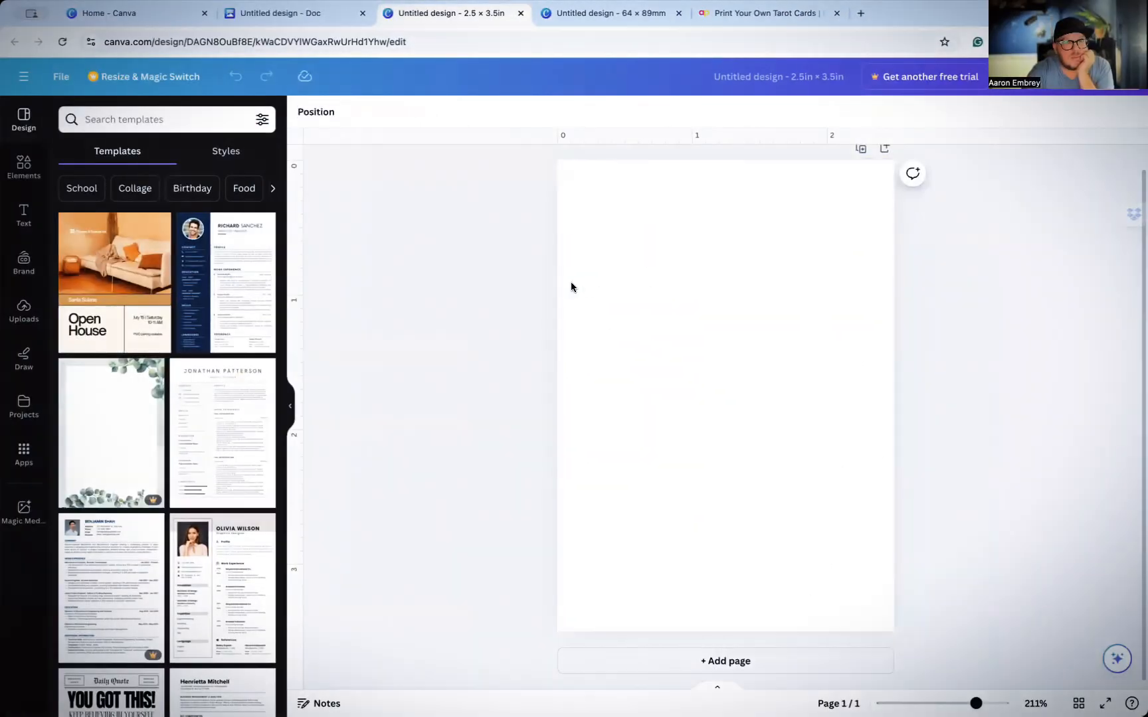
Generate Magic Media images from "Create a trippy, cosmic, nighttime scene." and add the lake scene with the arched planet-filled sky to the page
left_click(570, 287)
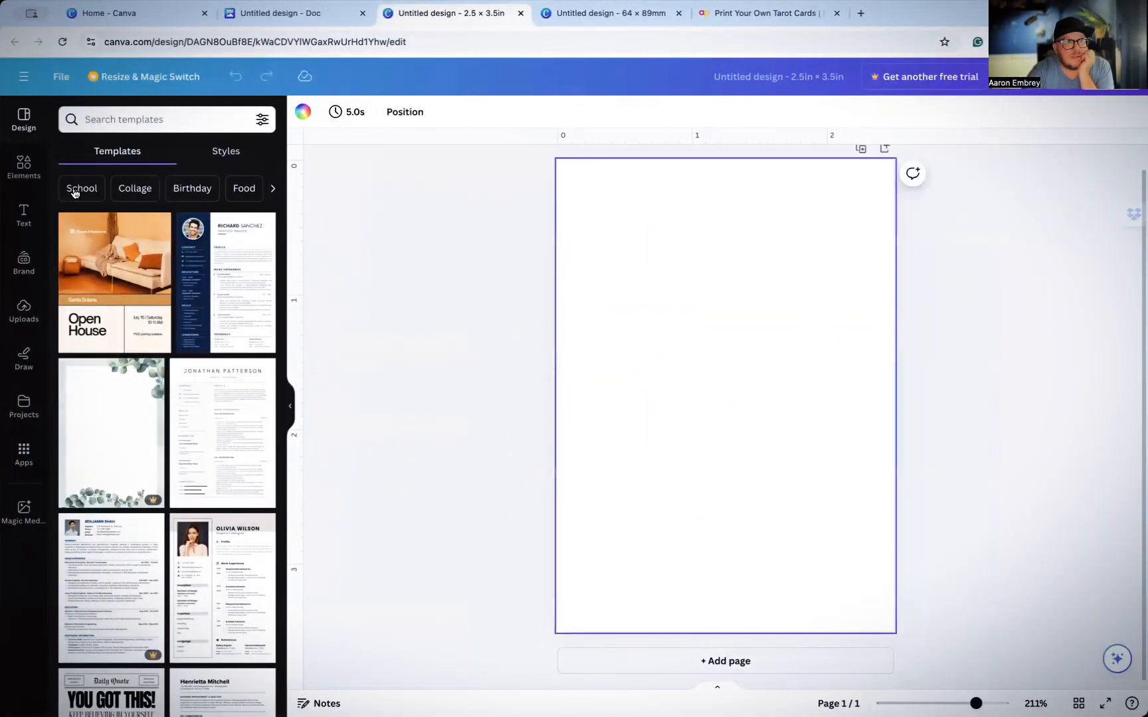
left_click(23, 512)
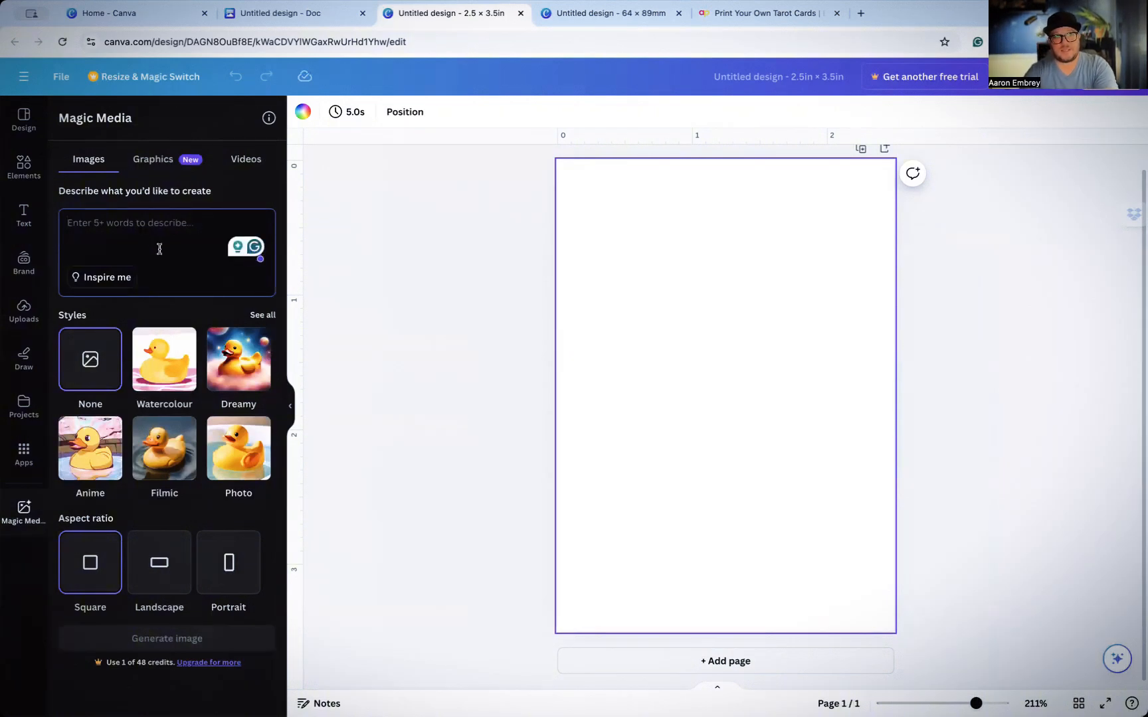
type("Create a trippy, cosmic, nighttime scene.")
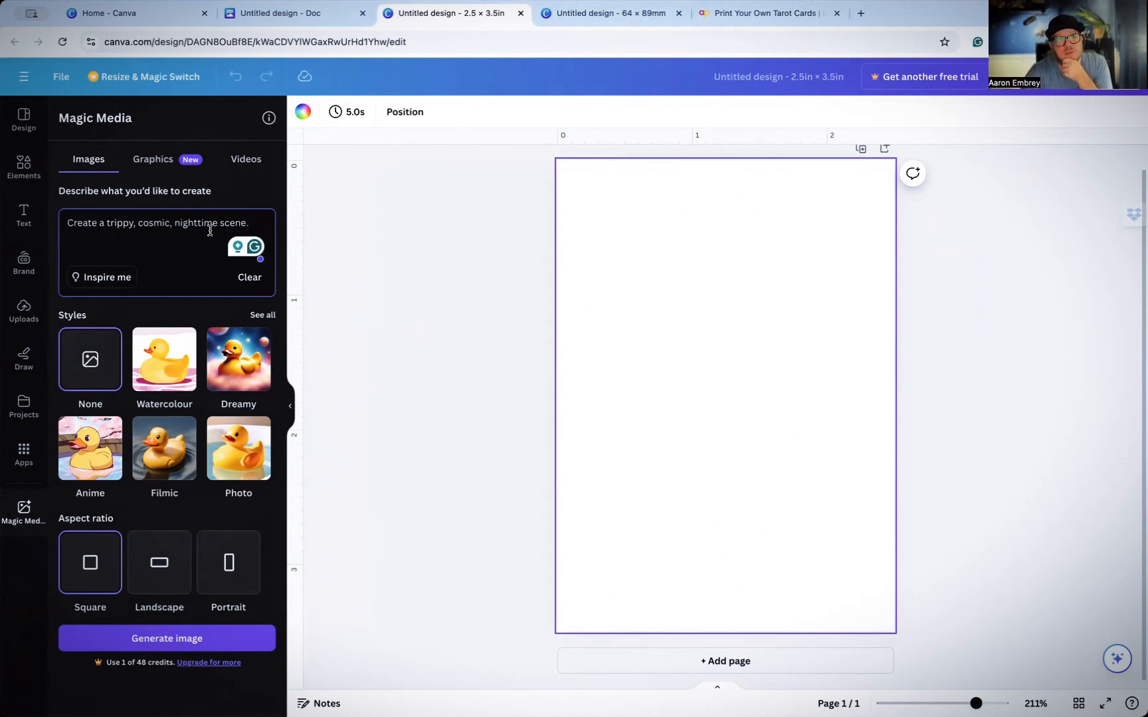
key("Return")
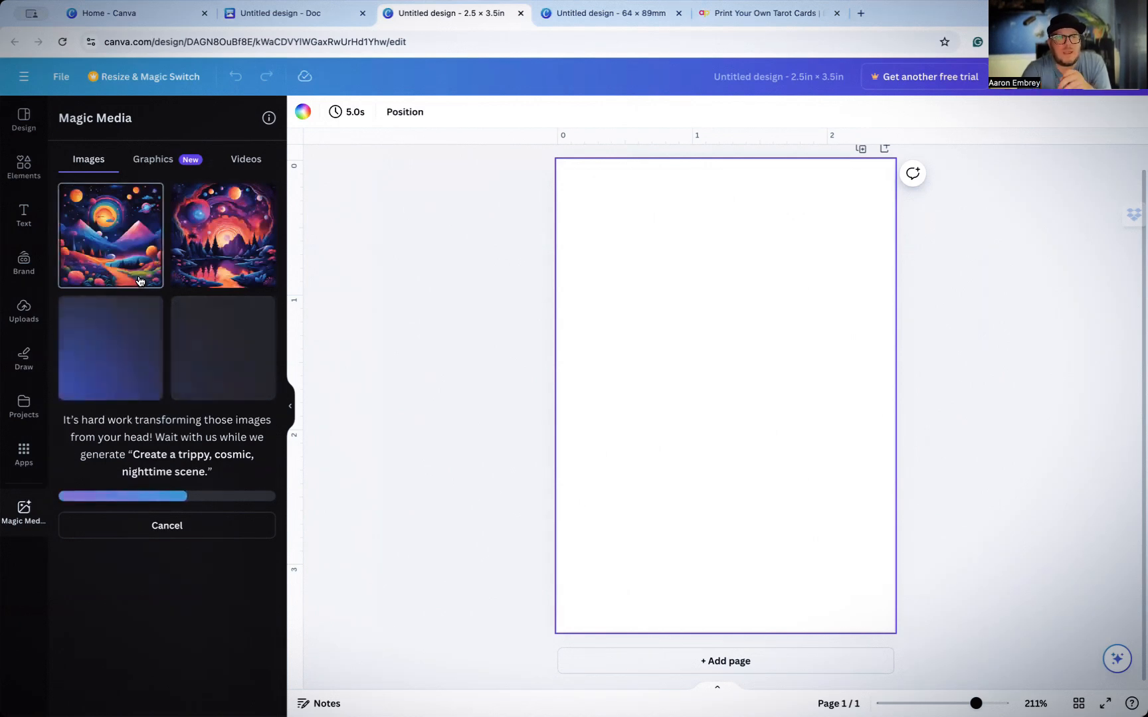
left_click(225, 247)
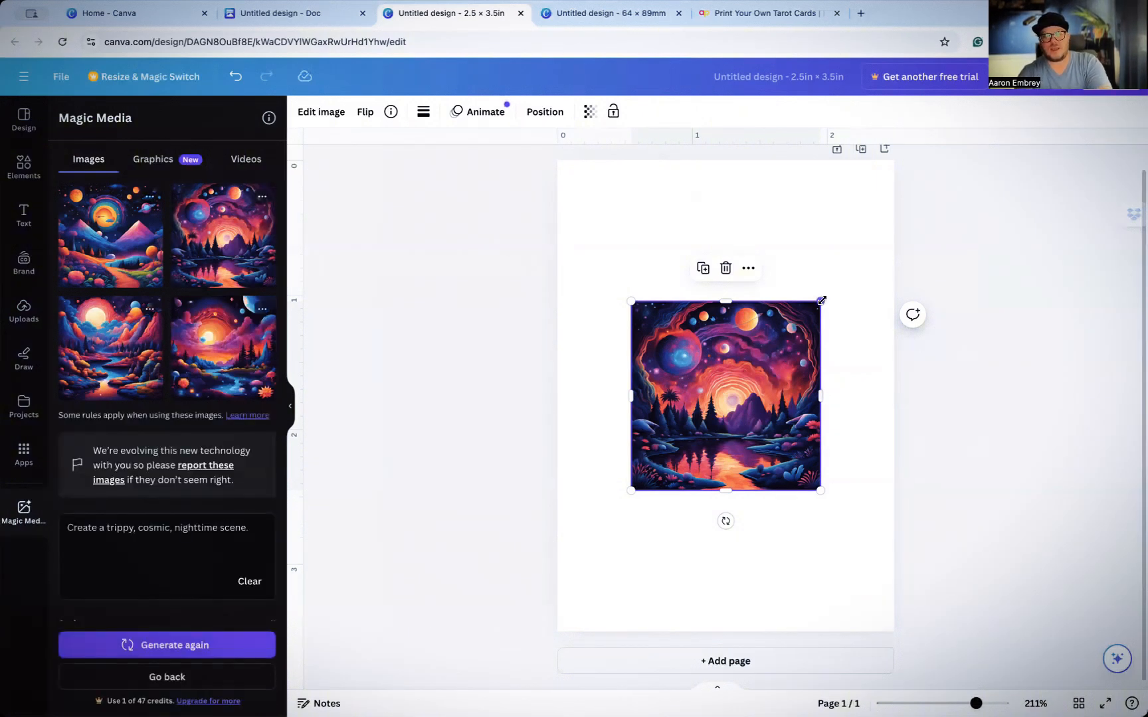
Try enlarging the lake scene proportionally from its original size until it covers the whole card
left_click_drag(821, 300, 894, 215)
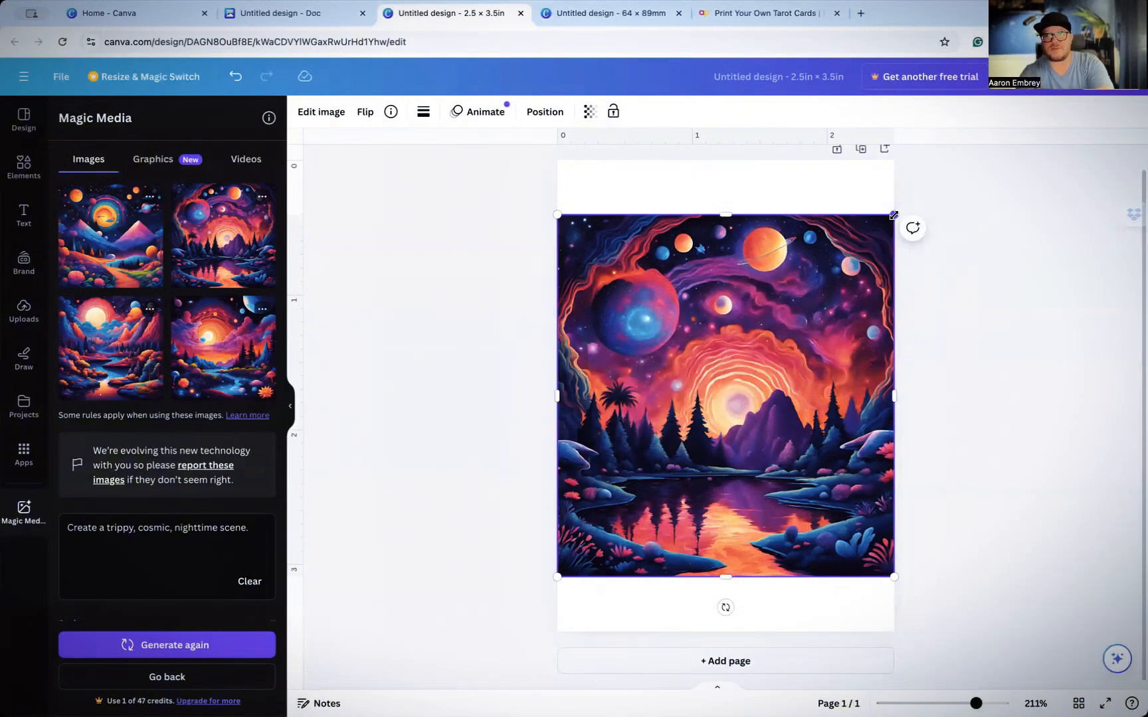
left_click_drag(894, 215, 985, 125)
key("ctrl+z")
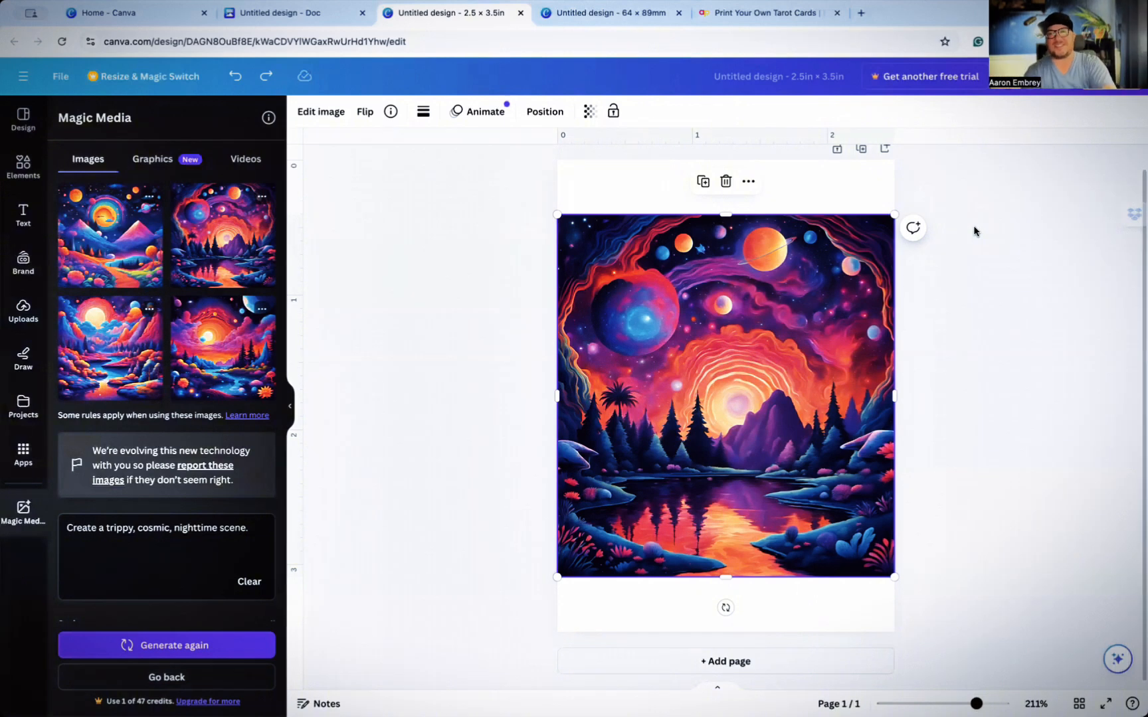
left_click_drag(893, 215, 975, 159)
left_click(1026, 183)
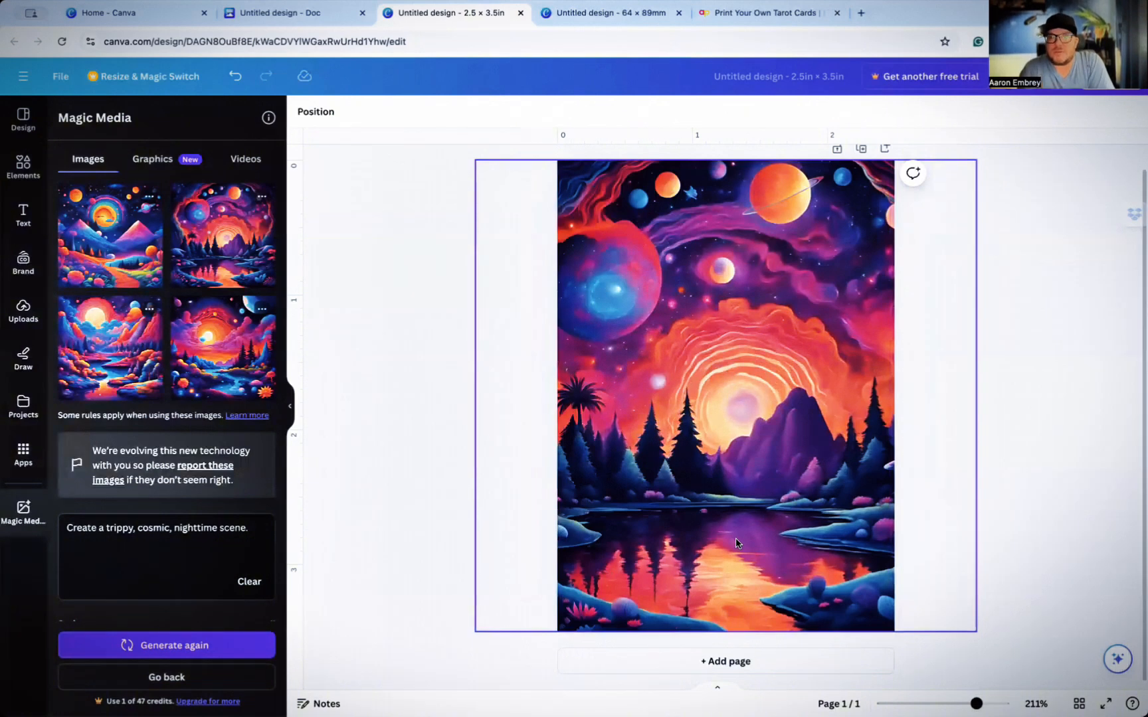
Shrink the enlarged lake scene from its lower corner, and undo the resizes back to the size at which it was added
left_click(726, 490)
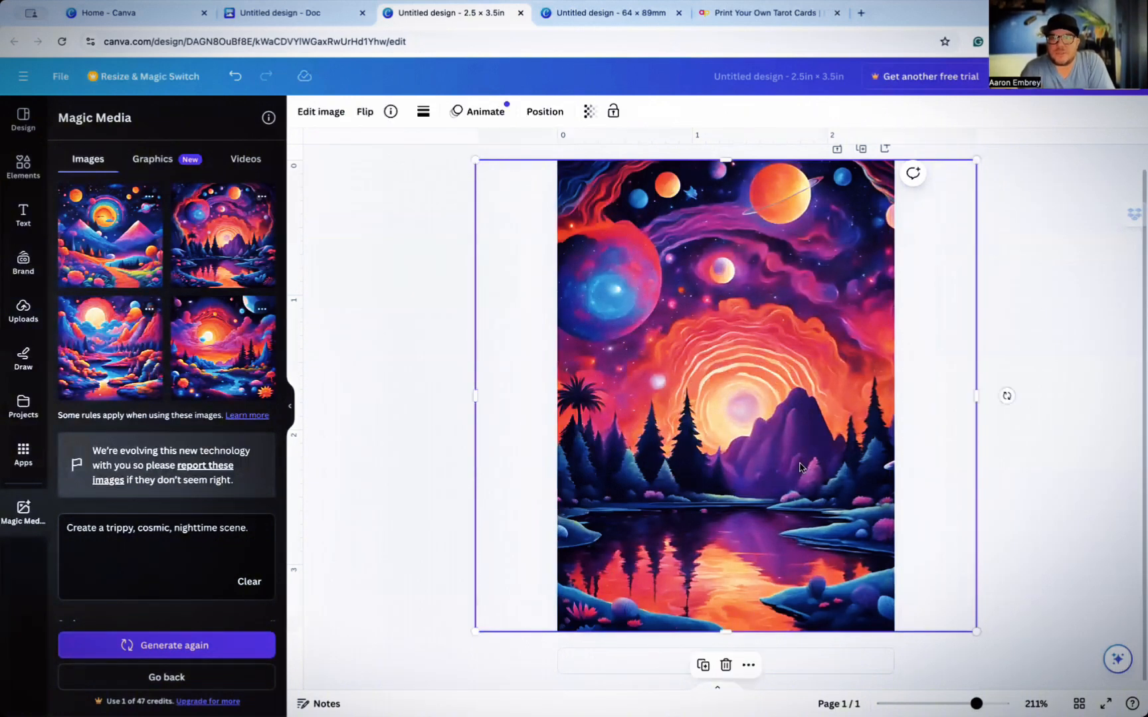
mouse_move(800, 468)
left_mouse_down()
mouse_move(763, 463)
mouse_move(801, 467)
left_mouse_up()
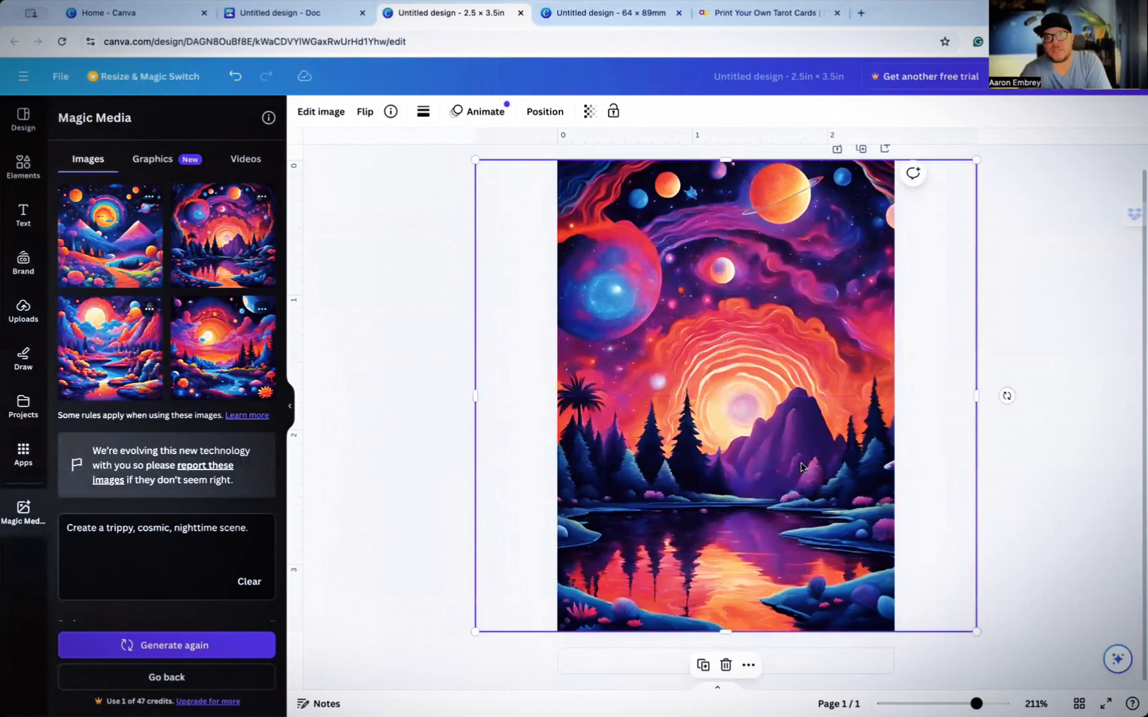
left_click_drag(976, 631, 878, 537)
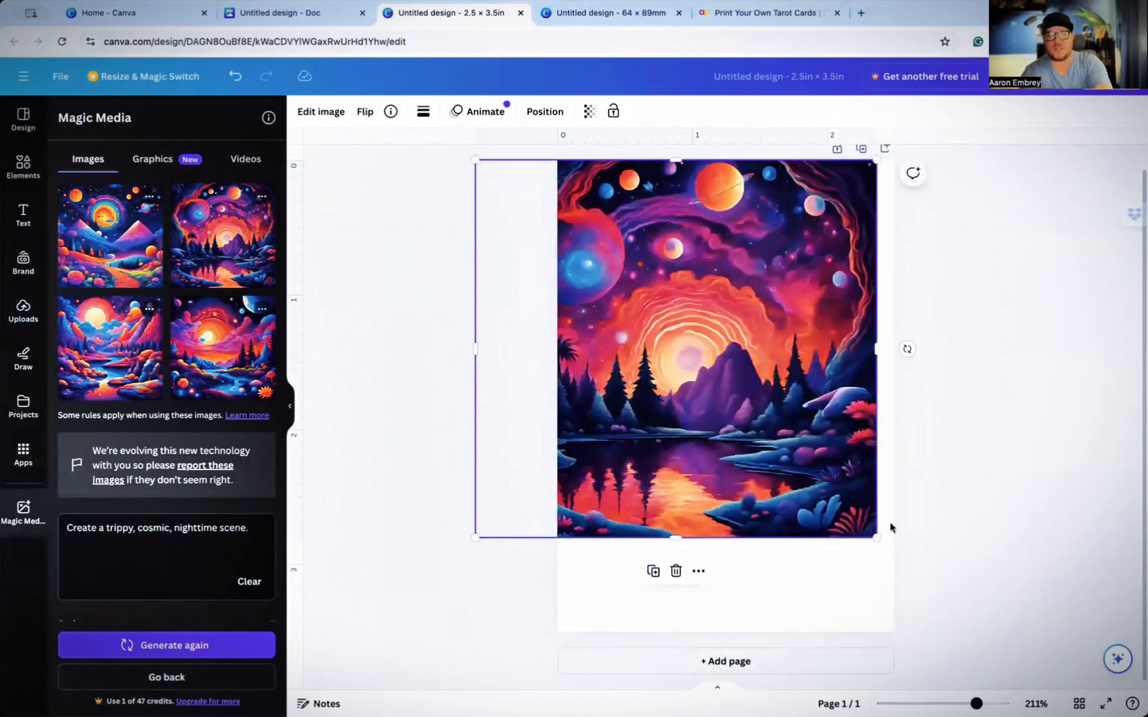
key("ctrl+z")
key("ctrl+z")
key("ctrl+shift+z")
key("ctrl+shift+z")
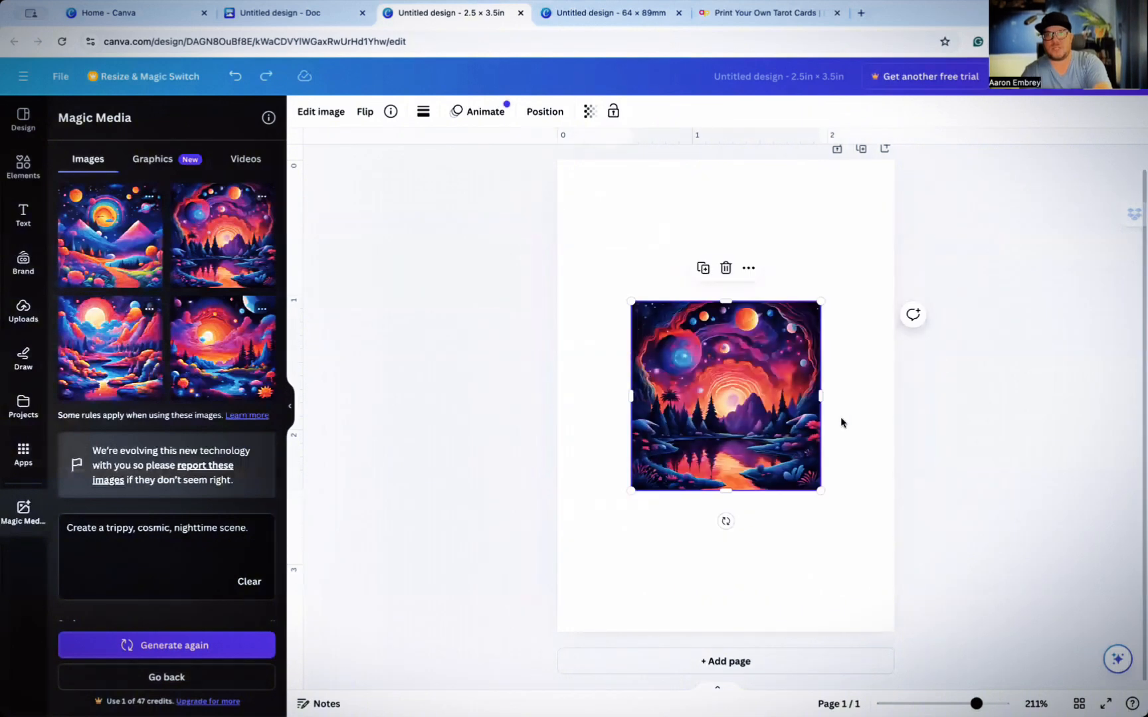
Move the lake scene toward the card's upper edge, and enlarge and reposition it until it covers the entire card
left_click_drag(770, 429, 771, 319)
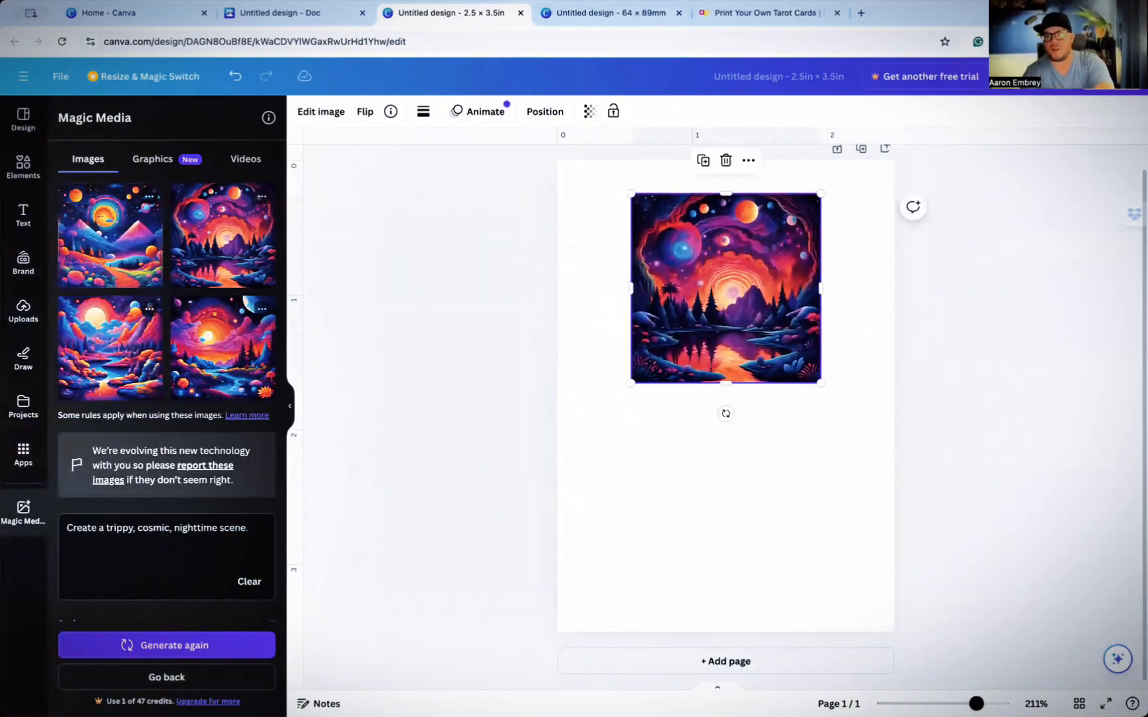
left_click(851, 432)
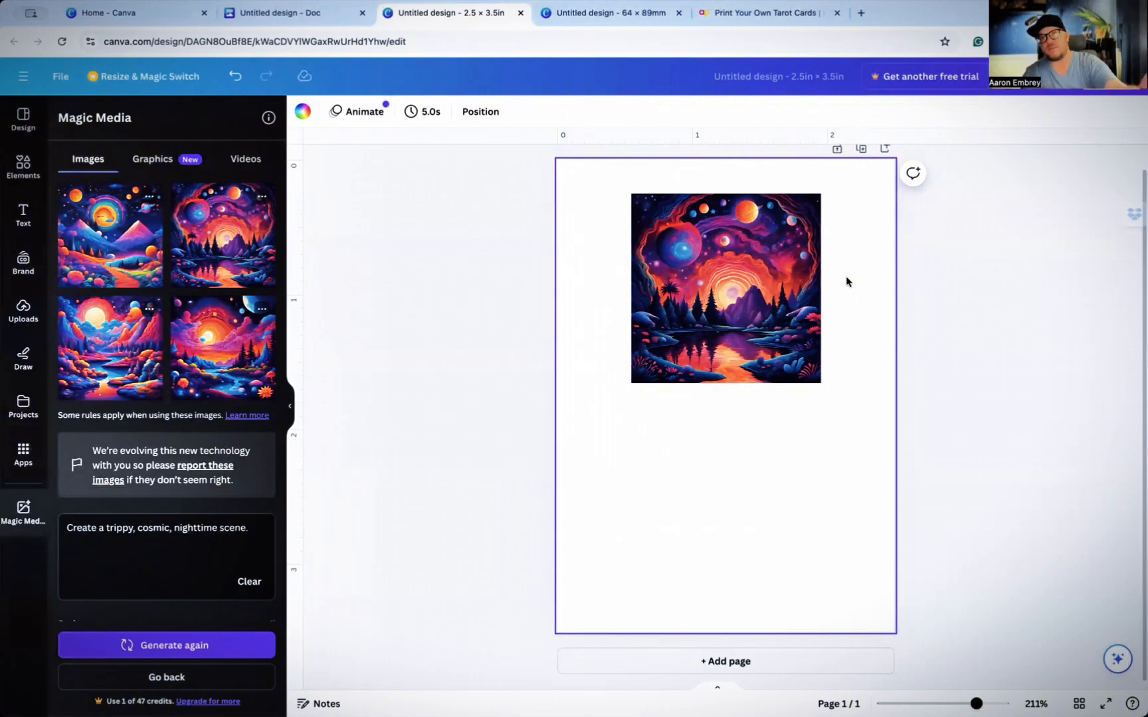
left_click(777, 285)
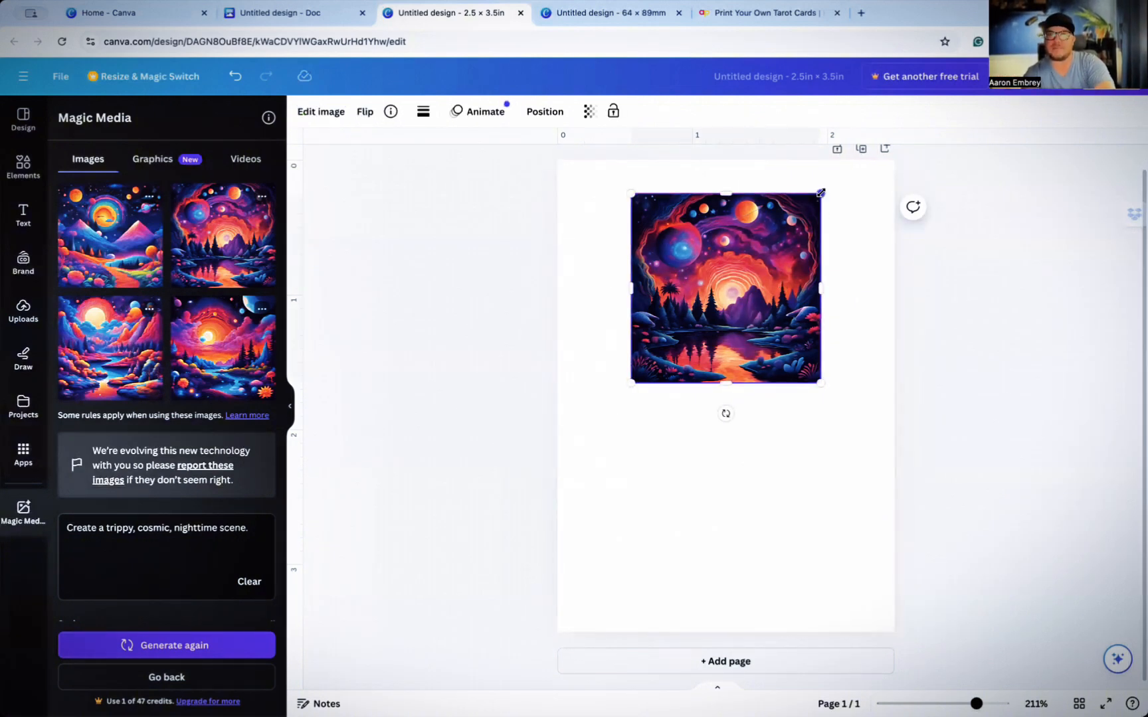
left_click_drag(821, 192, 963, 72)
left_click_drag(829, 250, 829, 336)
left_click_drag(724, 589, 724, 632)
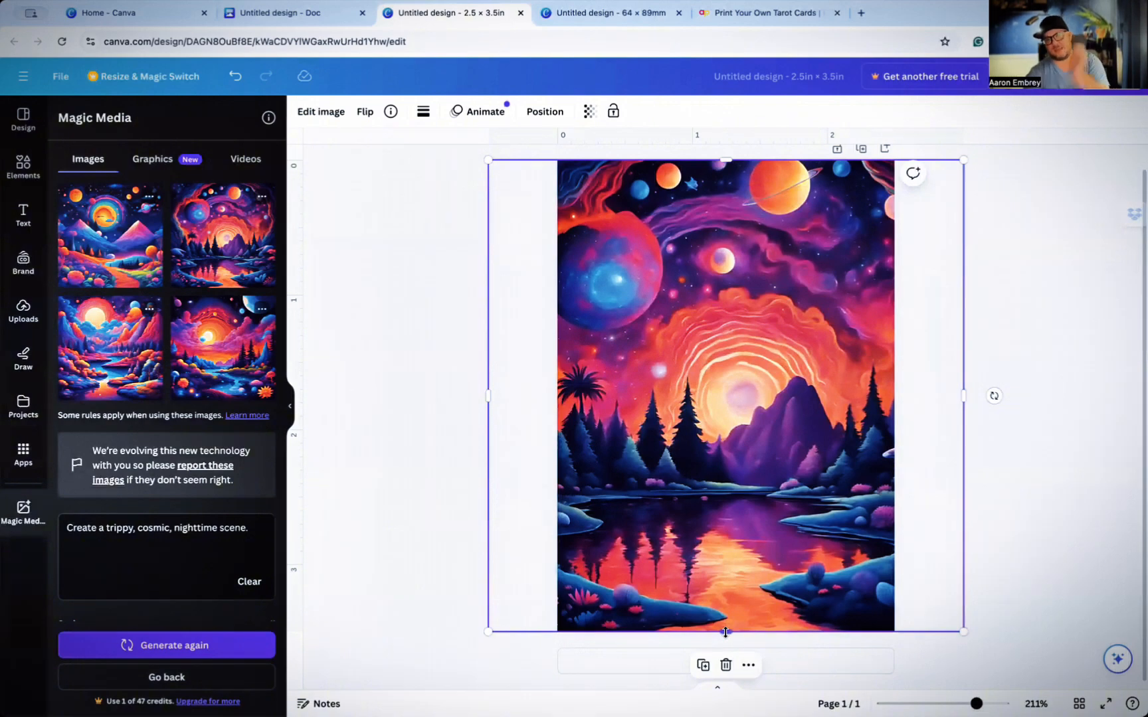
Inspect the full lake scene beyond the card's edges in the crop view, and check the finished card without the selection frame
double_click(811, 473)
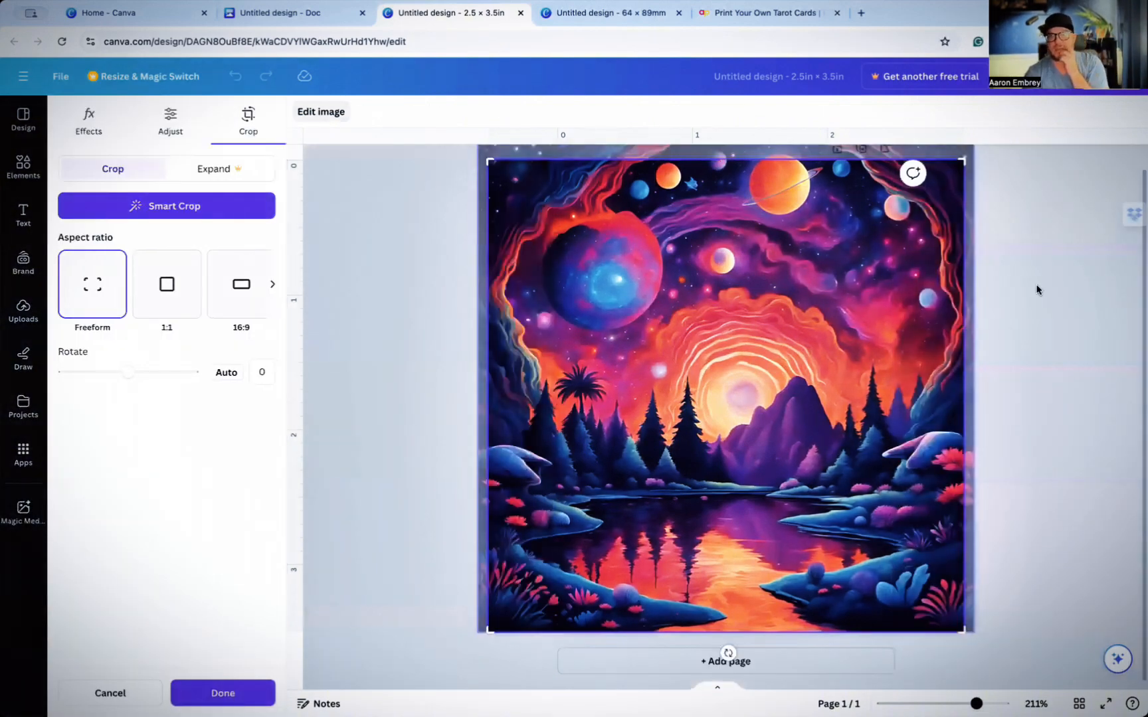
key("Escape")
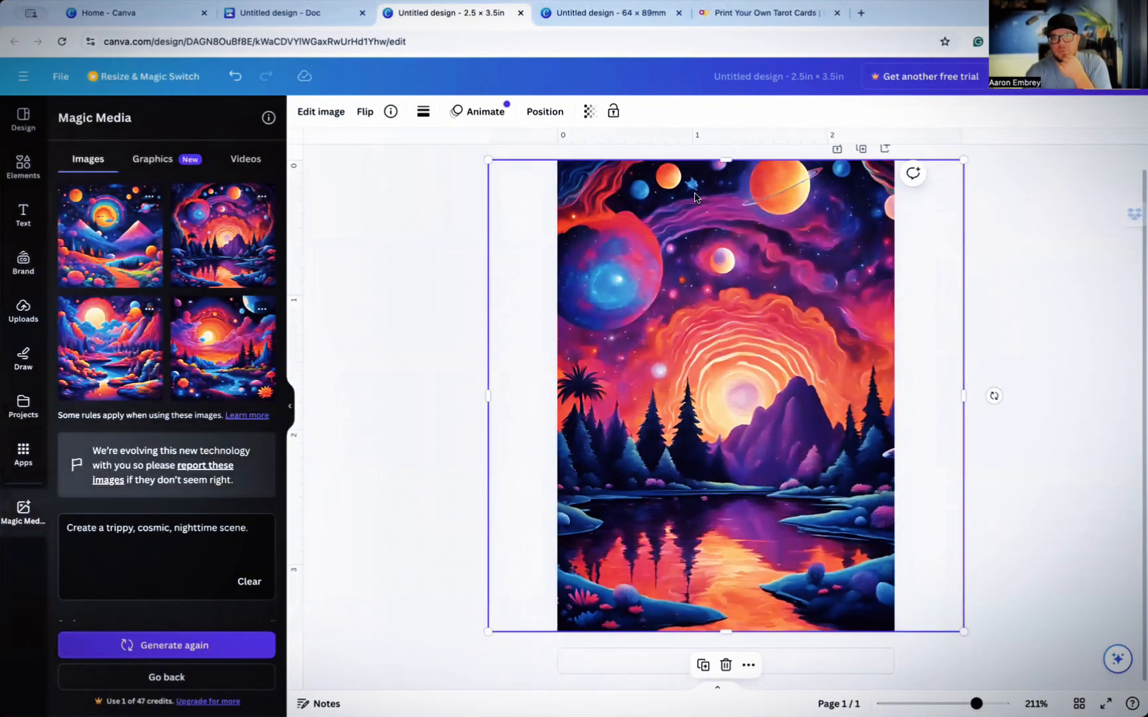
left_click(1006, 634)
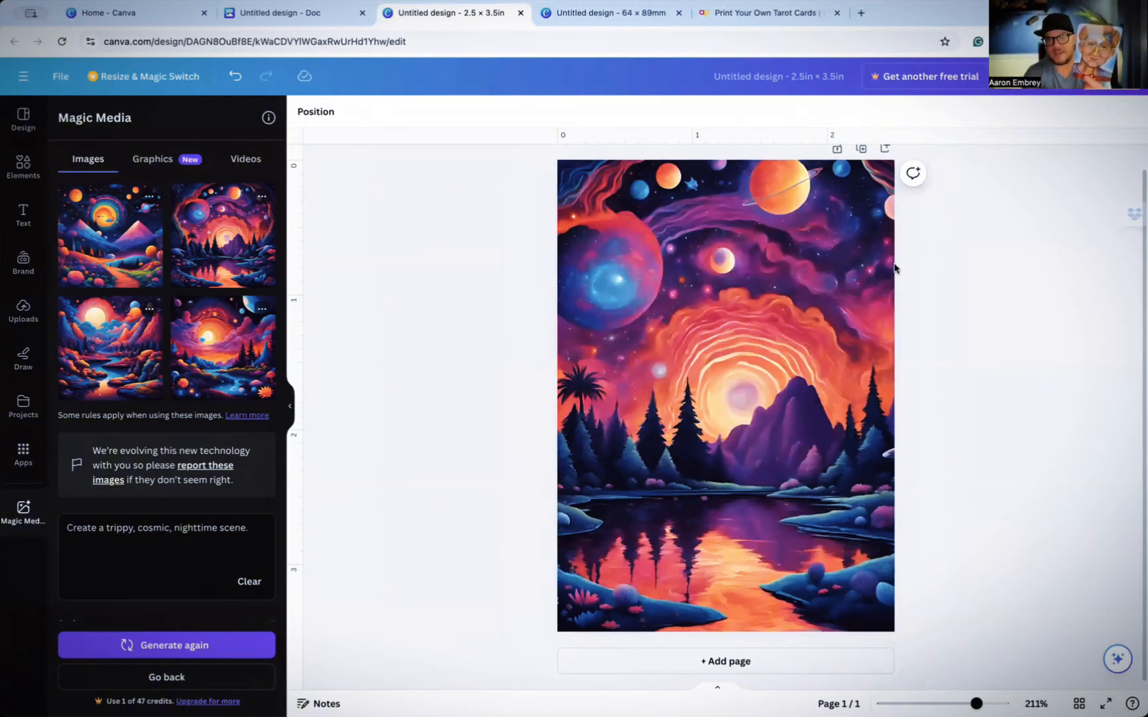
left_click(744, 189)
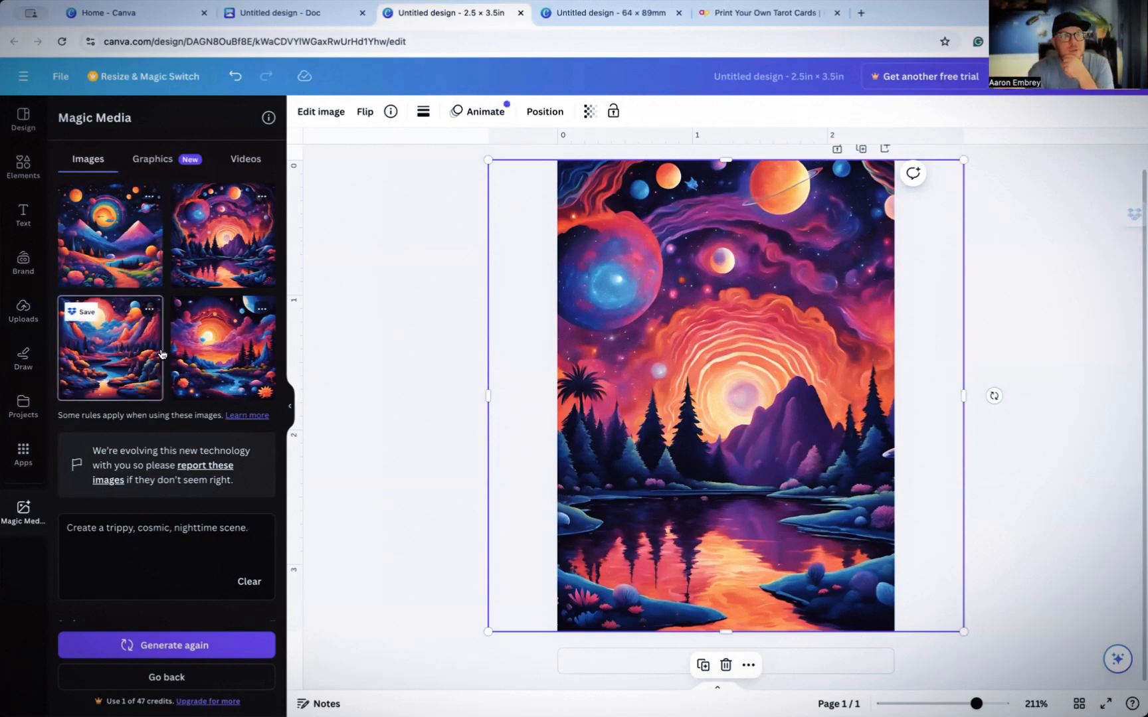
Show the print bleed and extend the lake scene to cover the bleed area above and below the card
left_click(59, 76)
mouse_move(98, 233)
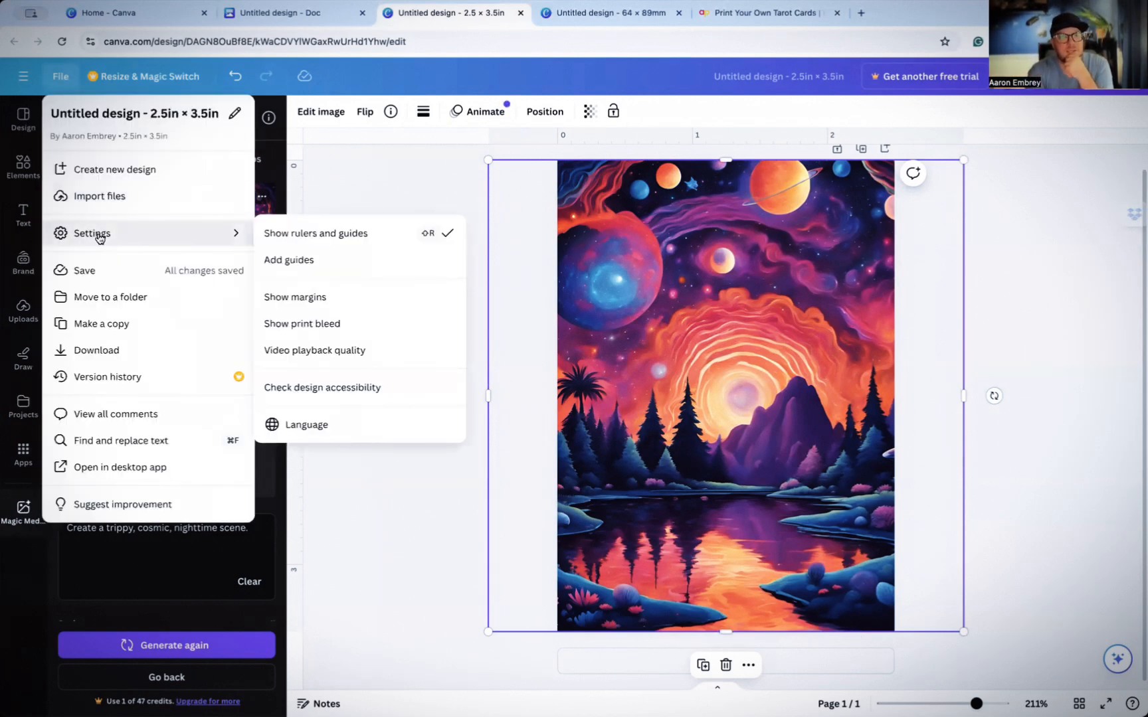
left_click(375, 323)
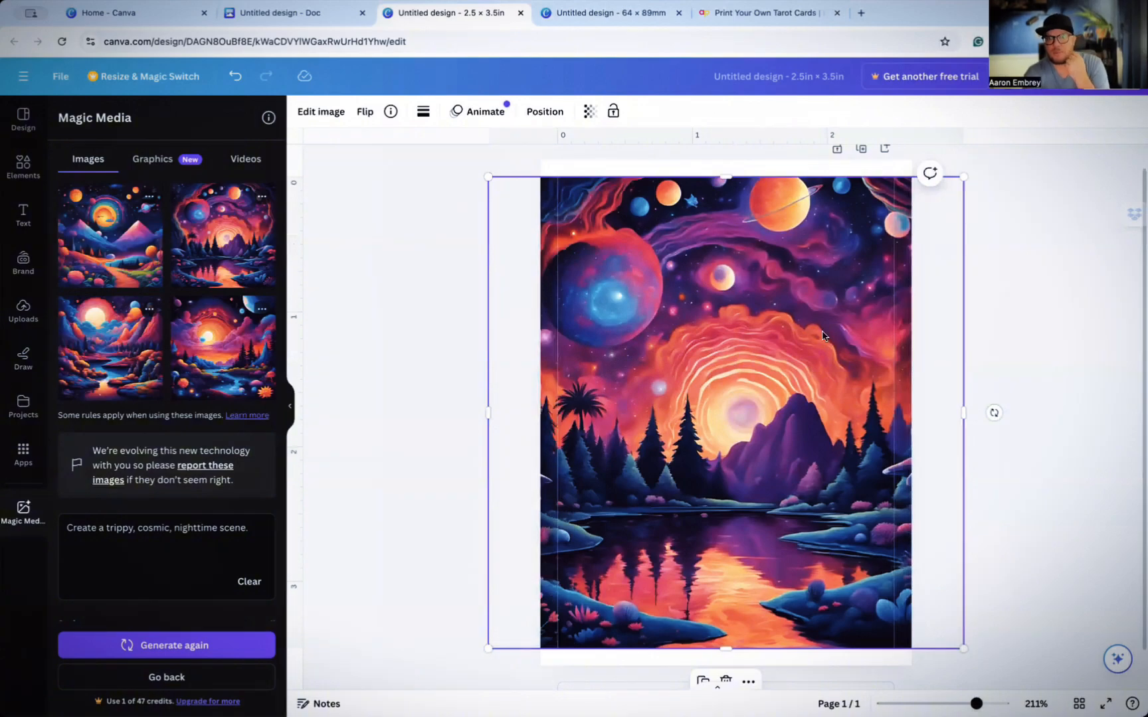
scroll(823, 335, "down", 1)
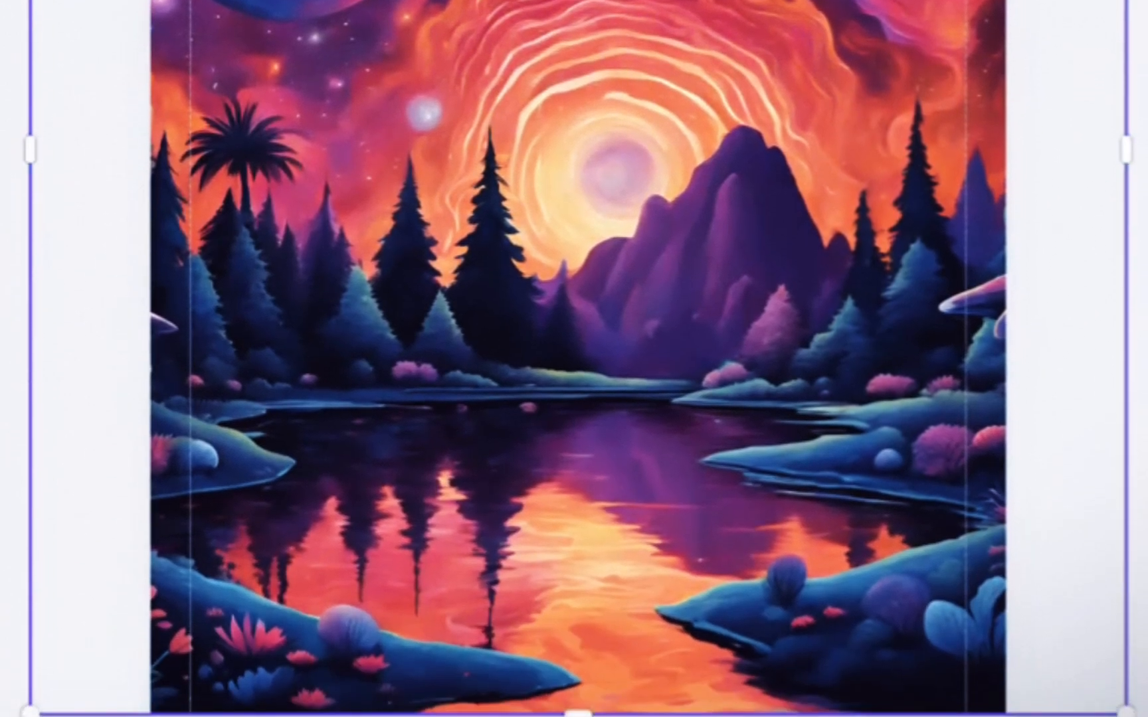
left_click_drag(575, 506, 591, 546)
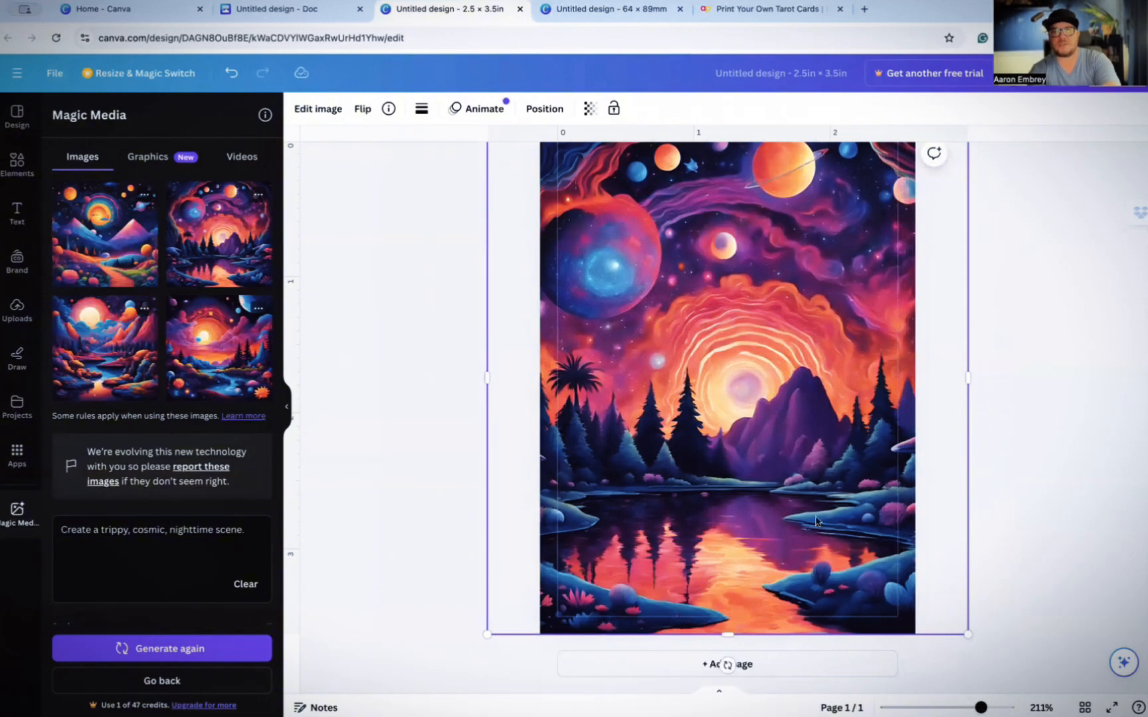
Deselect the lake scene and inspect how it fills the bleed area around the card's trim lines
scroll(707, 392, "up", 1)
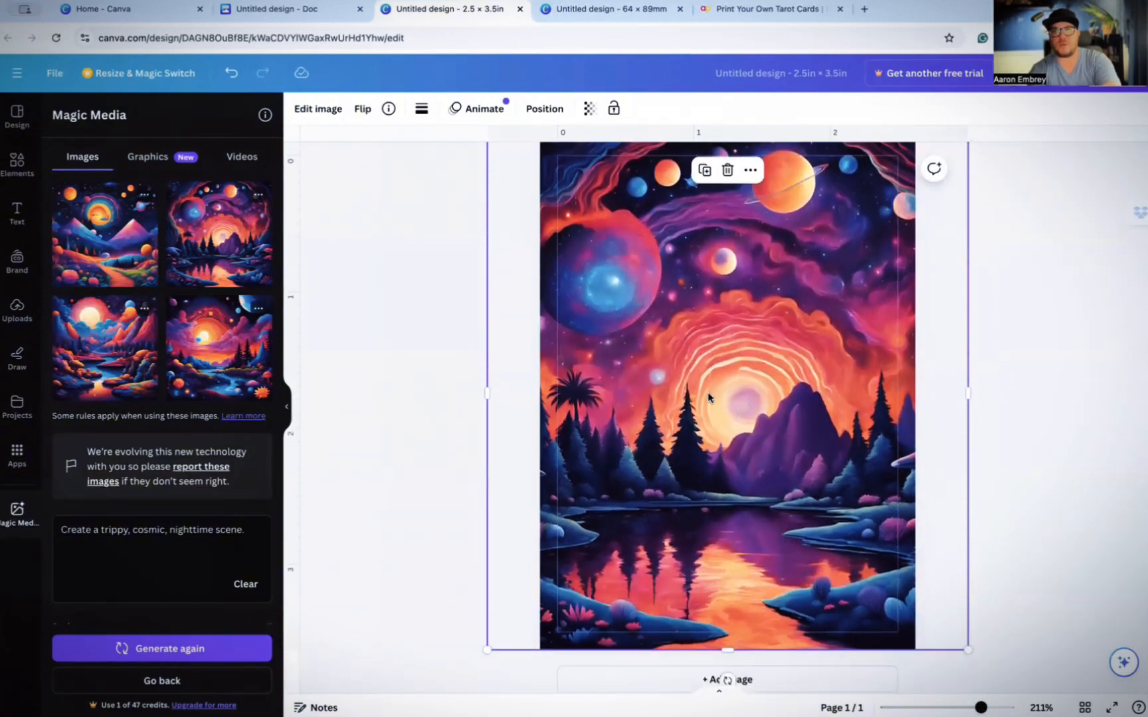
scroll(707, 392, "down", 3)
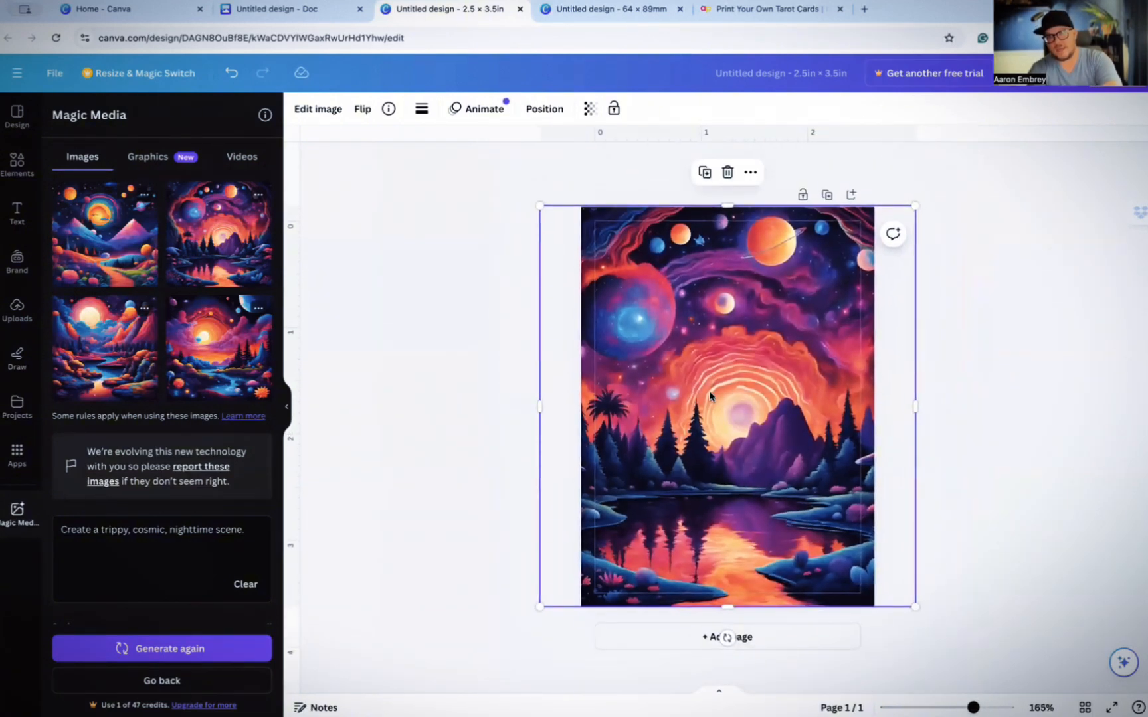
left_click(943, 263)
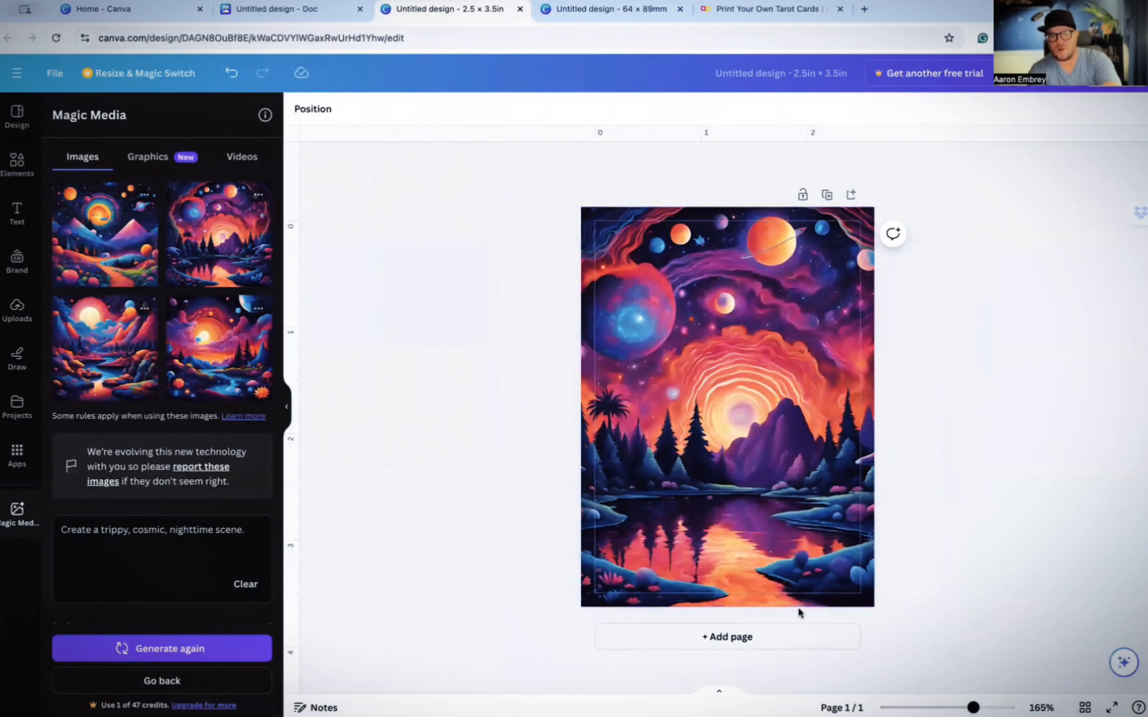
scroll(853, 606, "up", 3)
scroll(851, 609, "up", 2)
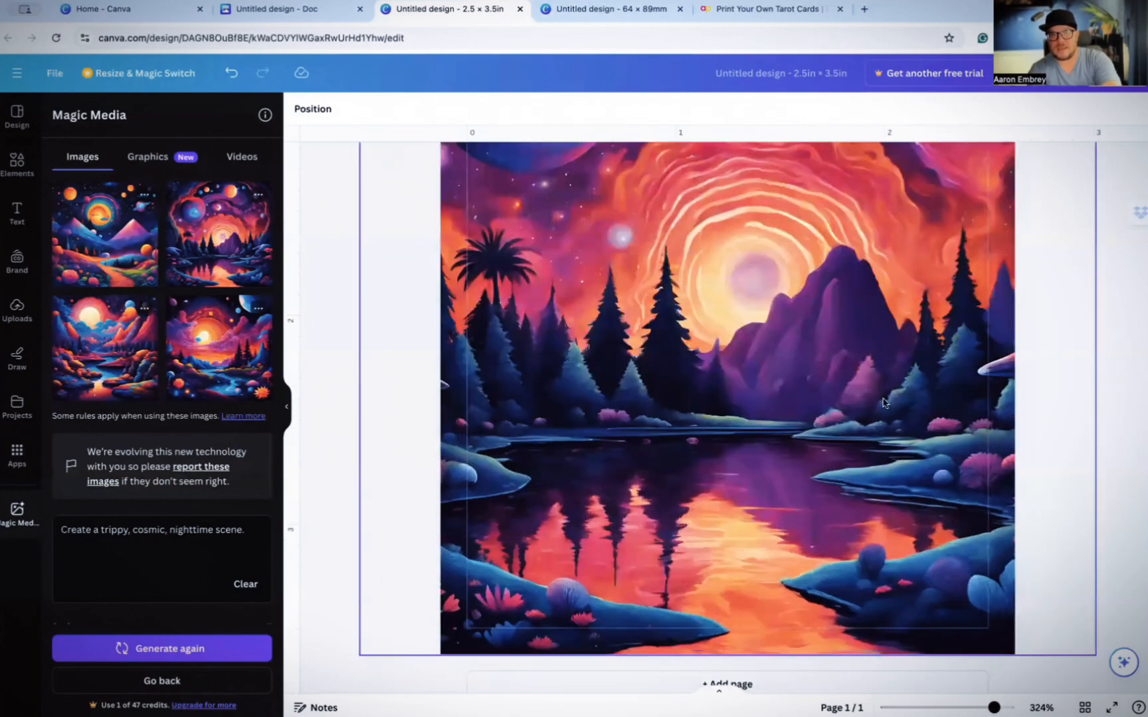
scroll(883, 402, "down", 2)
scroll(930, 229, "down", 2)
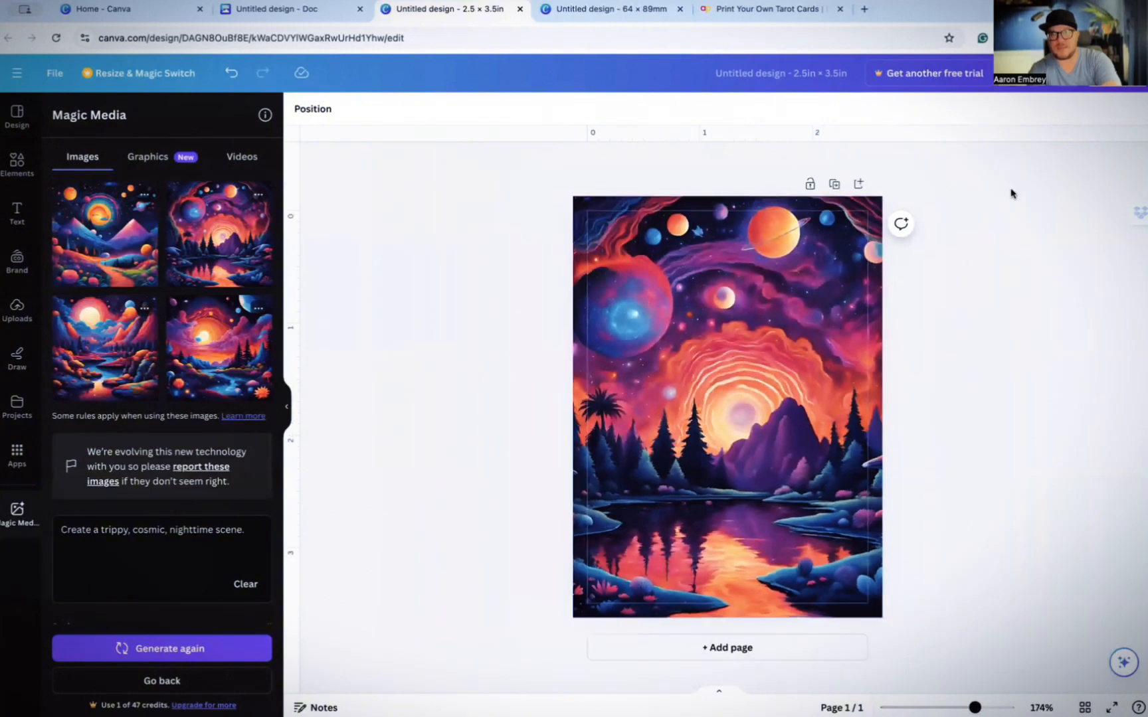
Set up the card's download as a PDF Print file with crop marks and bleed
left_click(1110, 73)
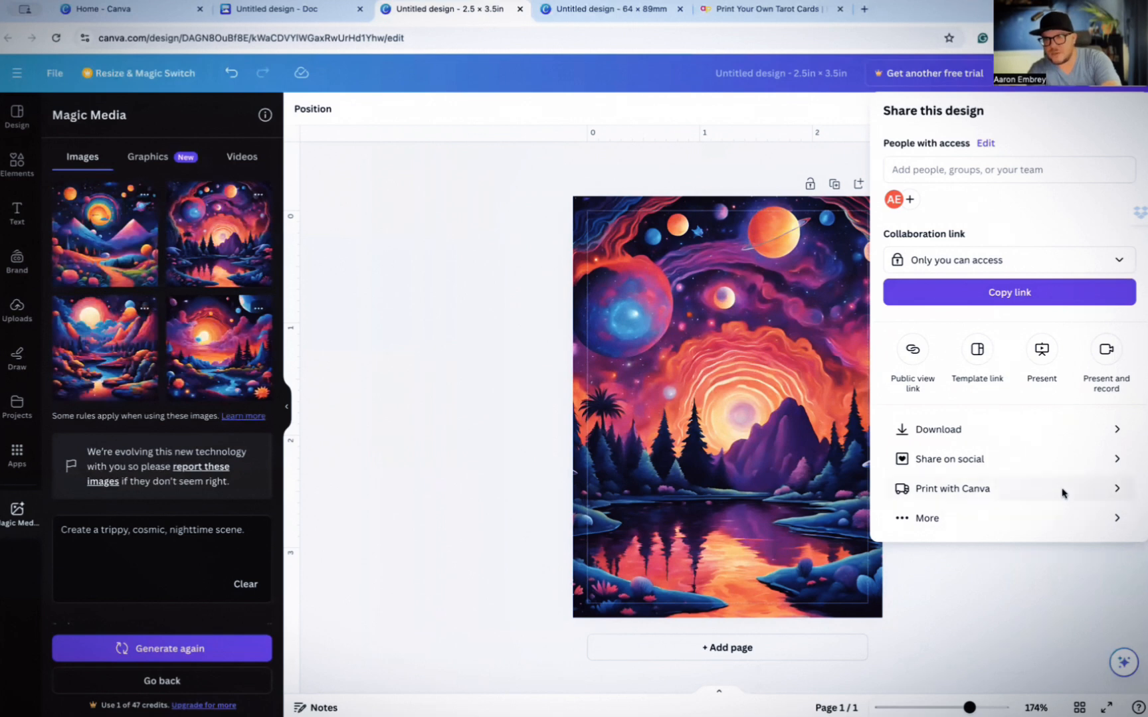
left_click(1046, 429)
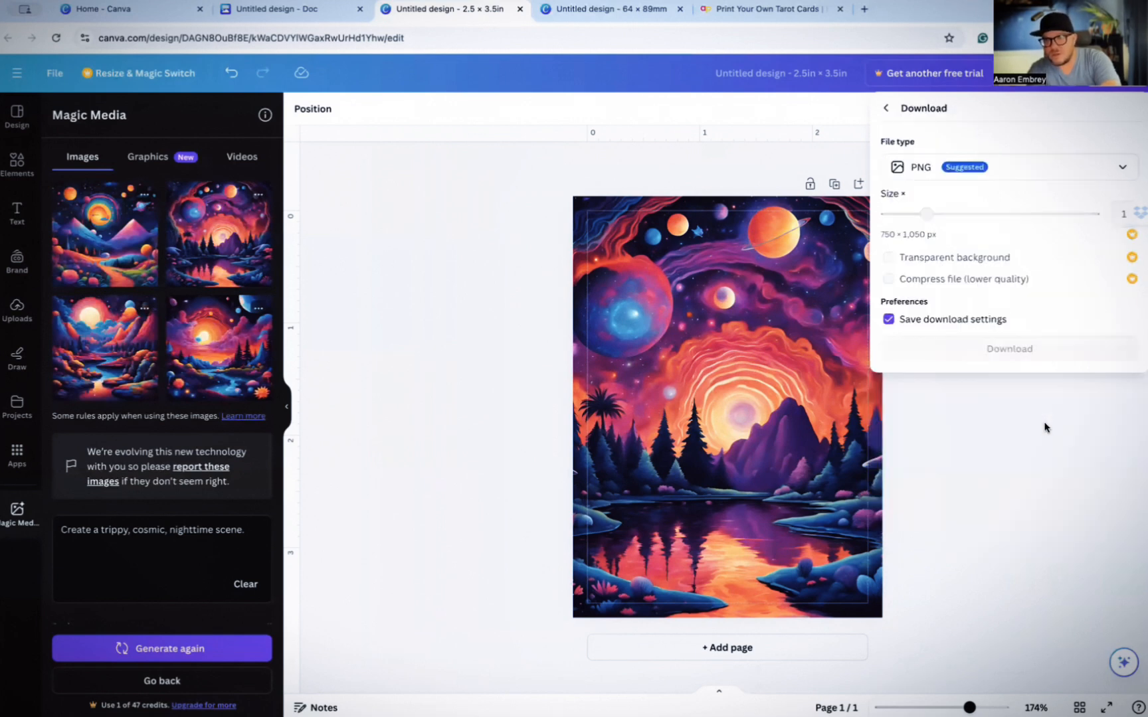
left_click(969, 168)
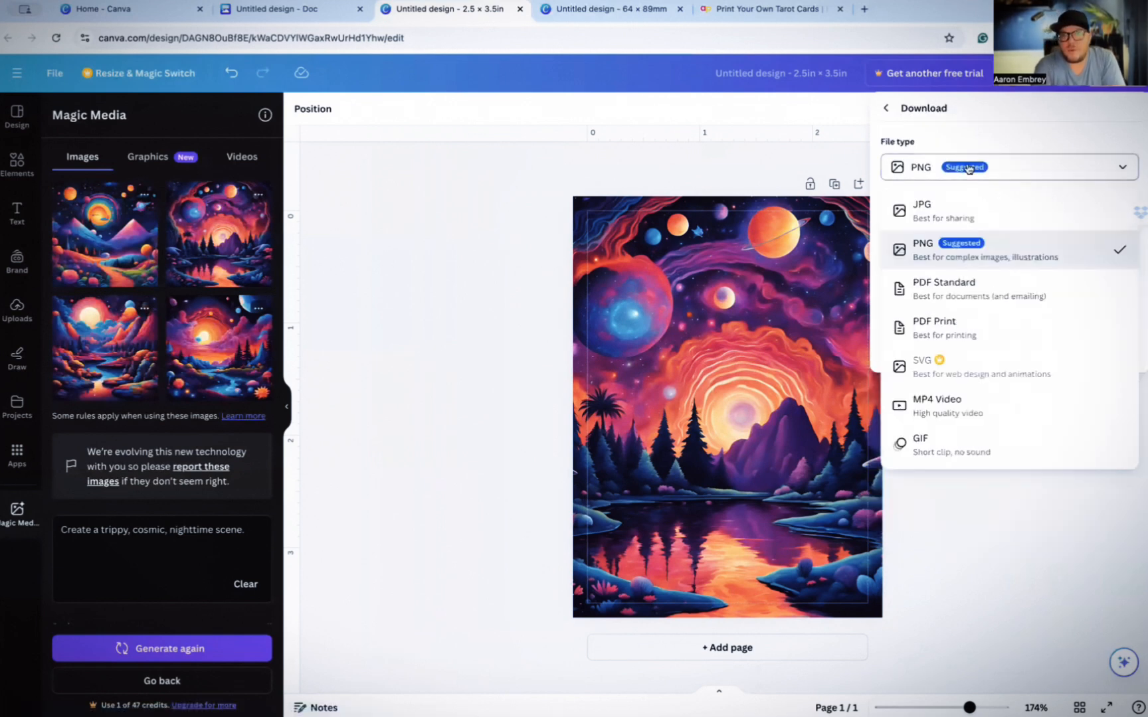
left_click(1002, 326)
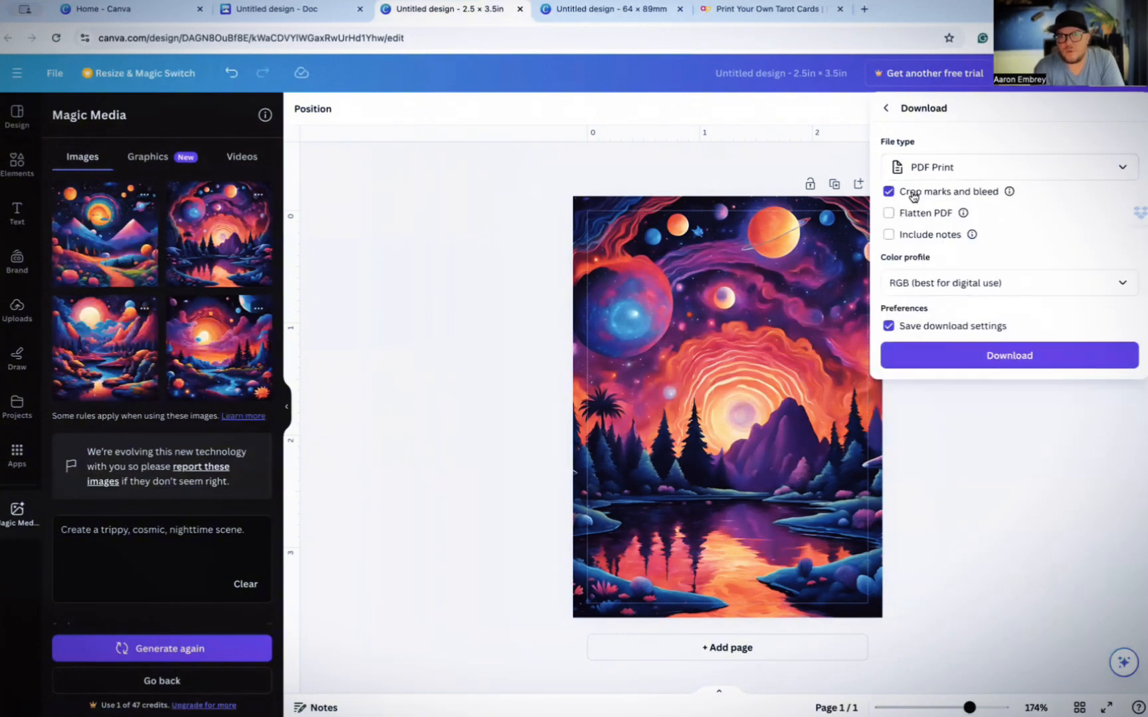
Try to switch the PDF's color profile to CMYK (best for professional printing), and dismiss the trial offer
left_click(937, 285)
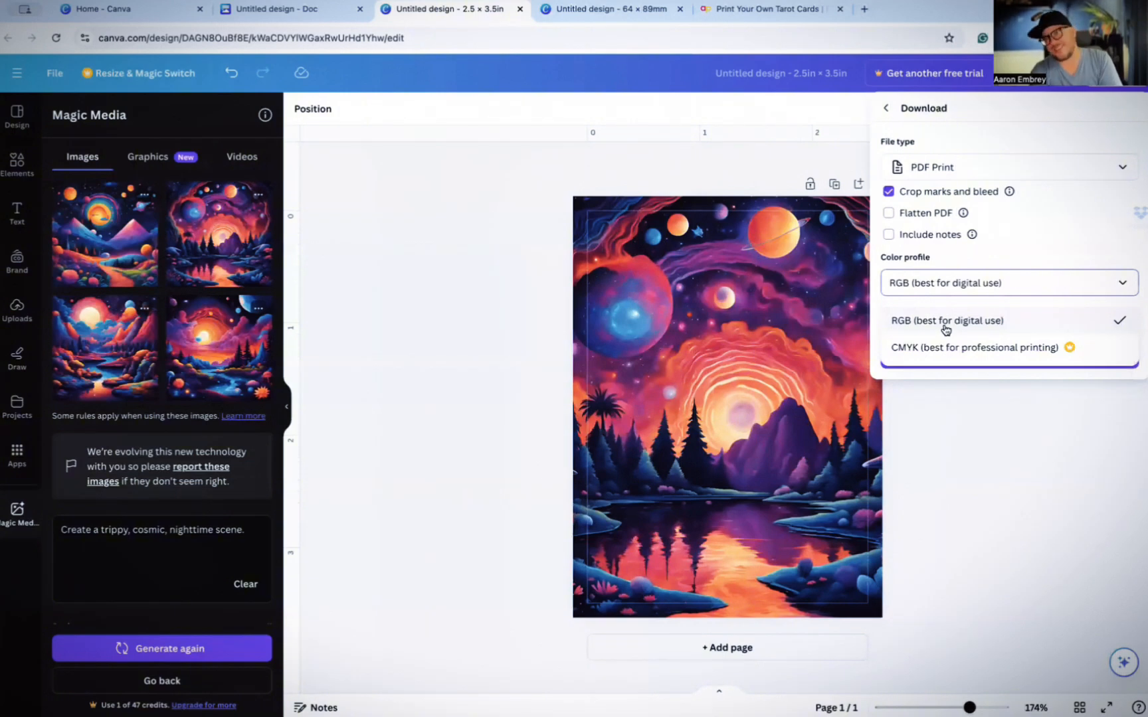
left_click(915, 194)
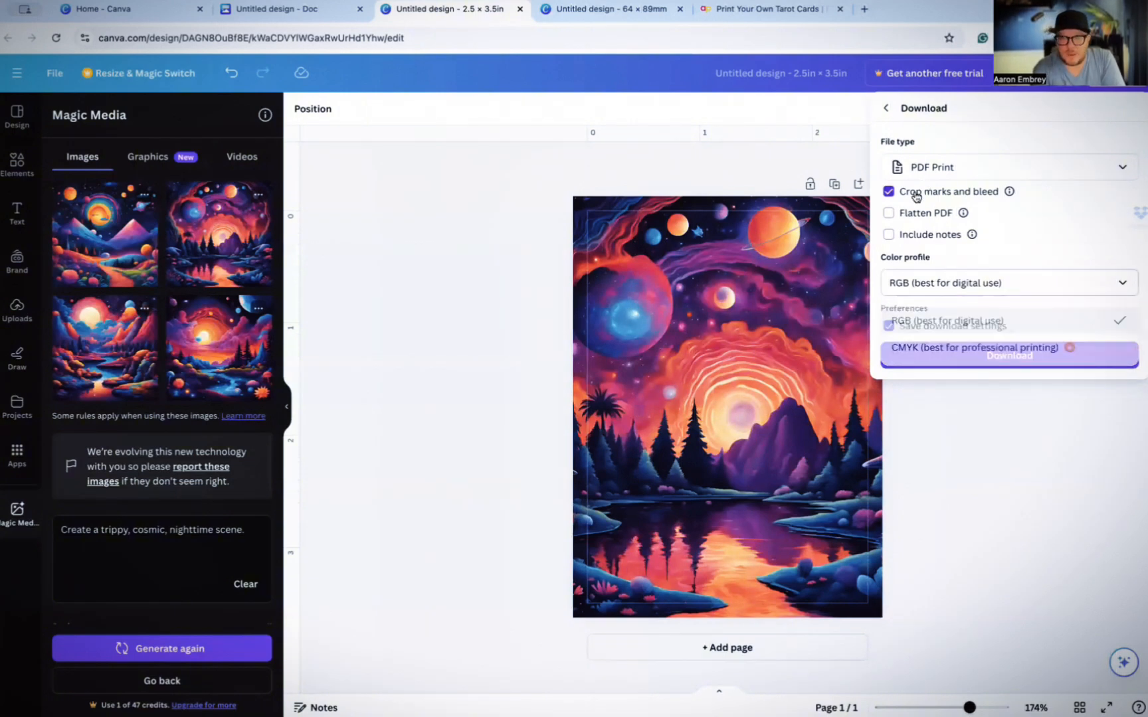
left_click(938, 283)
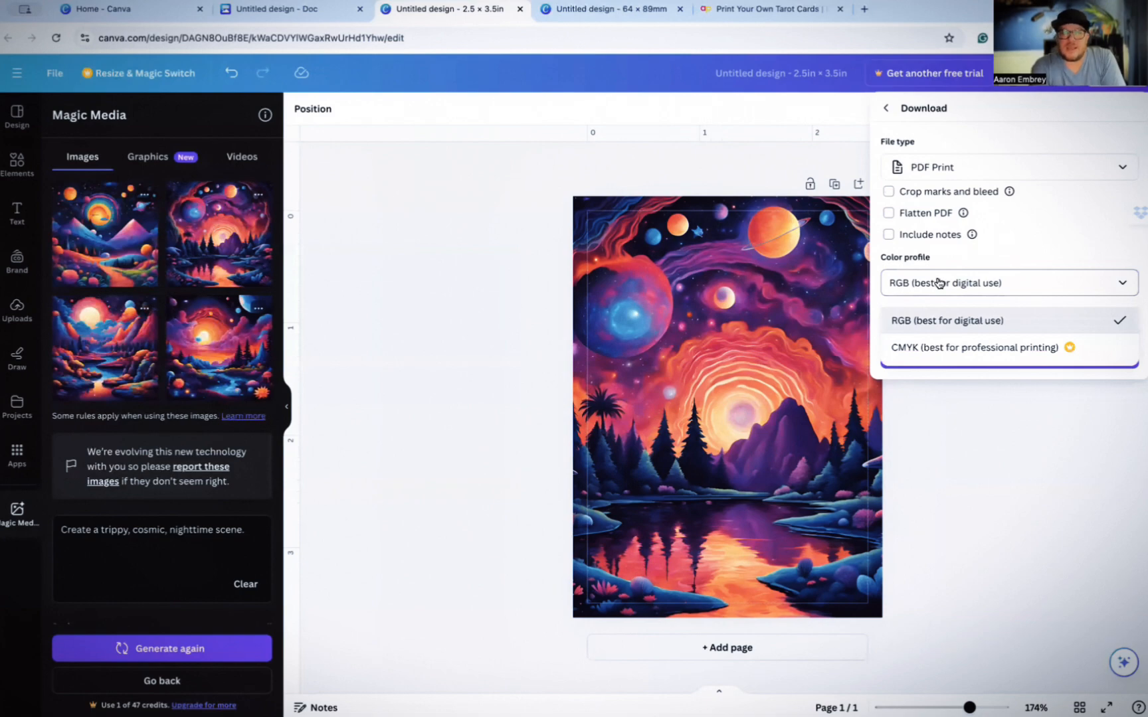
left_click(938, 347)
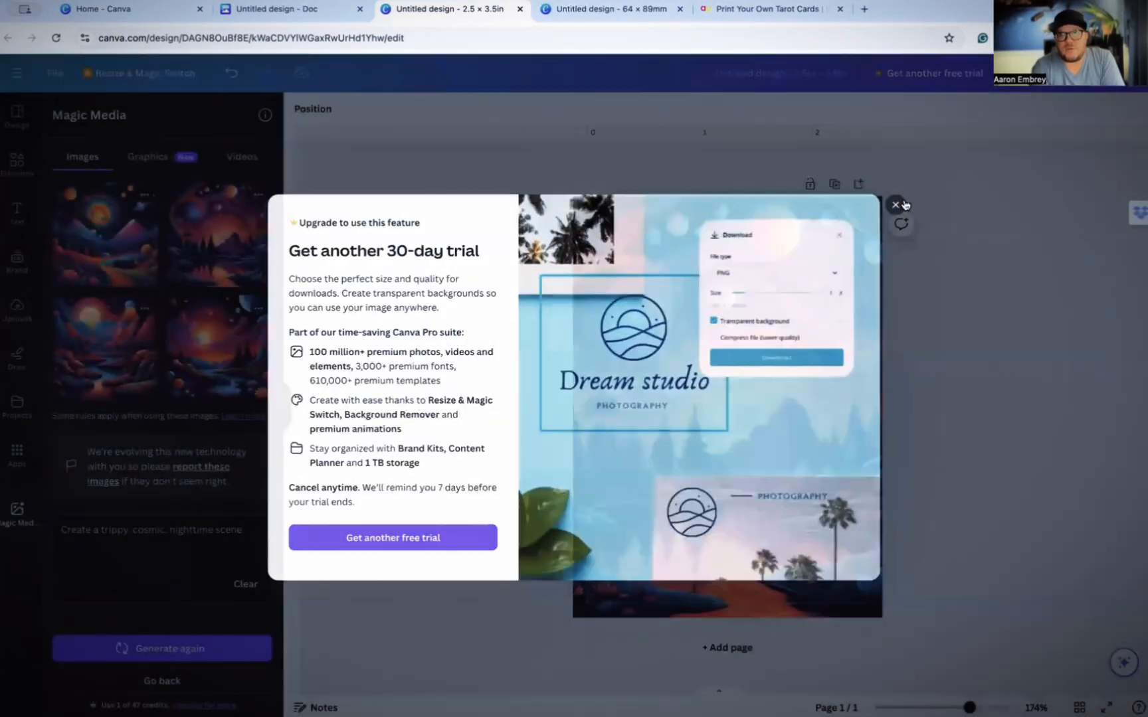
left_click(903, 205)
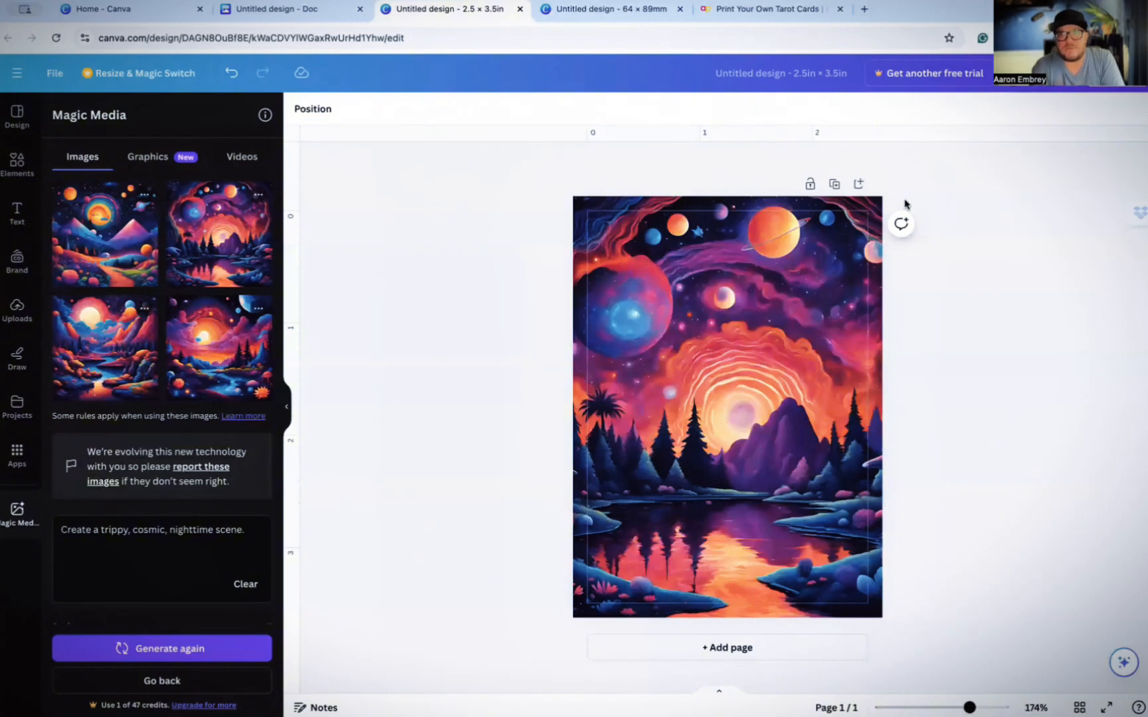
Download the card as PDF Print with crop marks and bleed, using the RGB color profile
left_click(1061, 85)
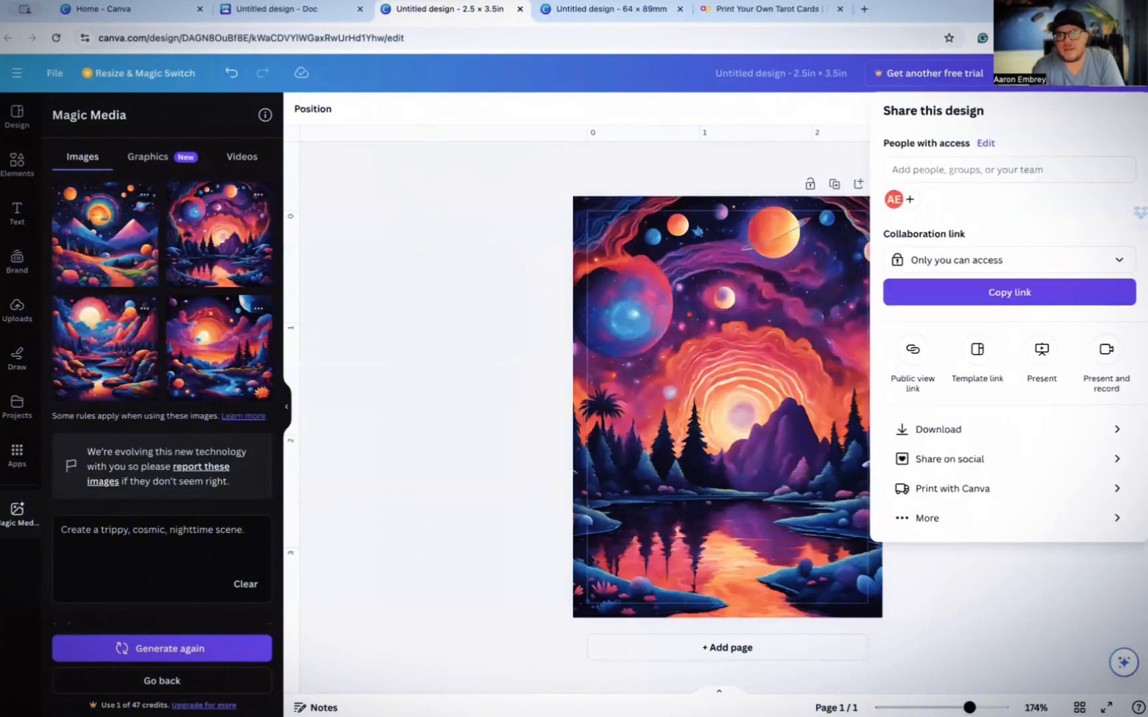
left_click(973, 433)
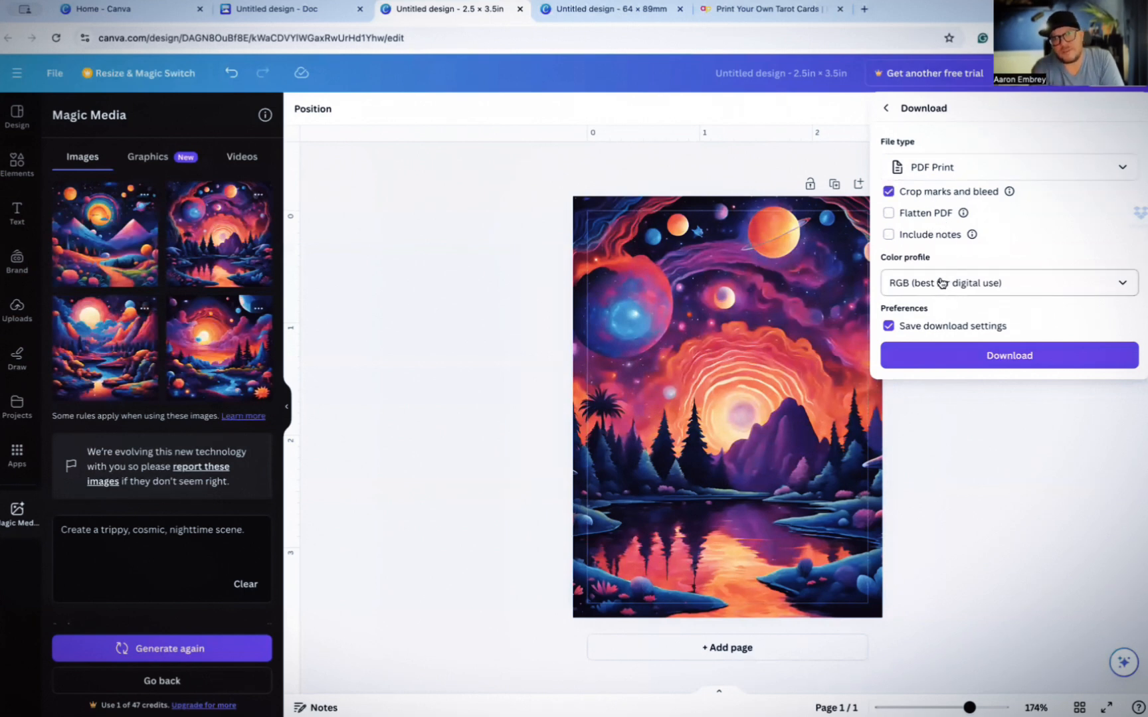
left_click(965, 356)
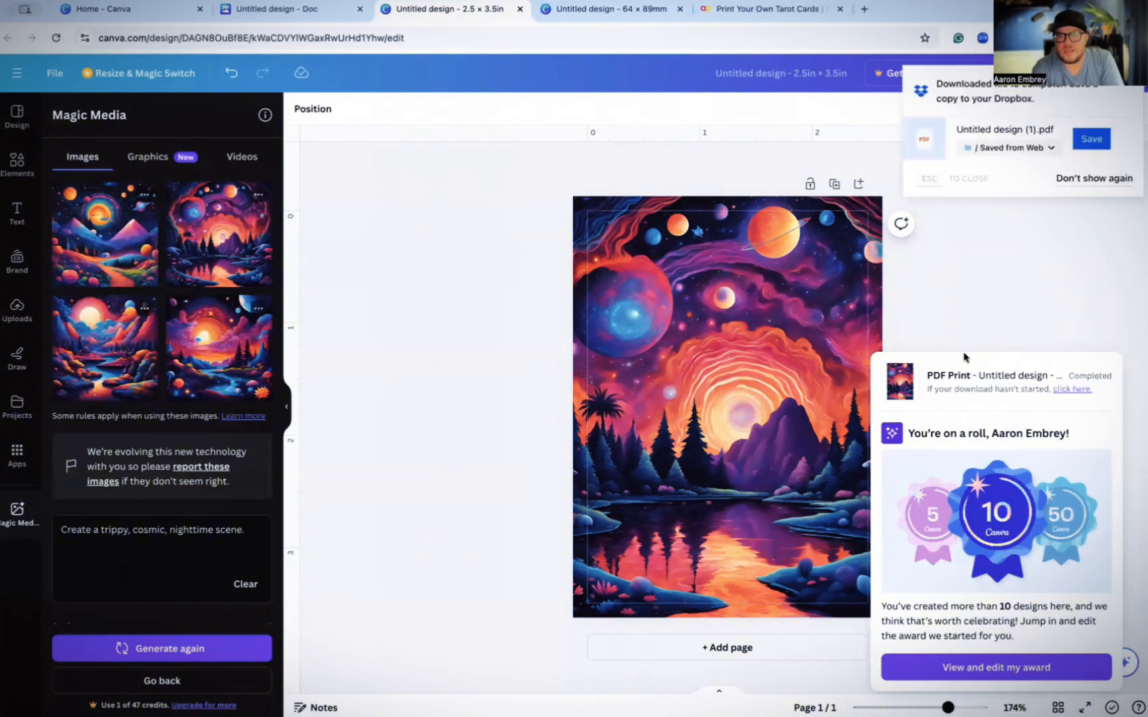
Open the downloaded PDF, close the extra PDF copy, and inspect the crop marks and bleed around the artwork
left_click(964, 82)
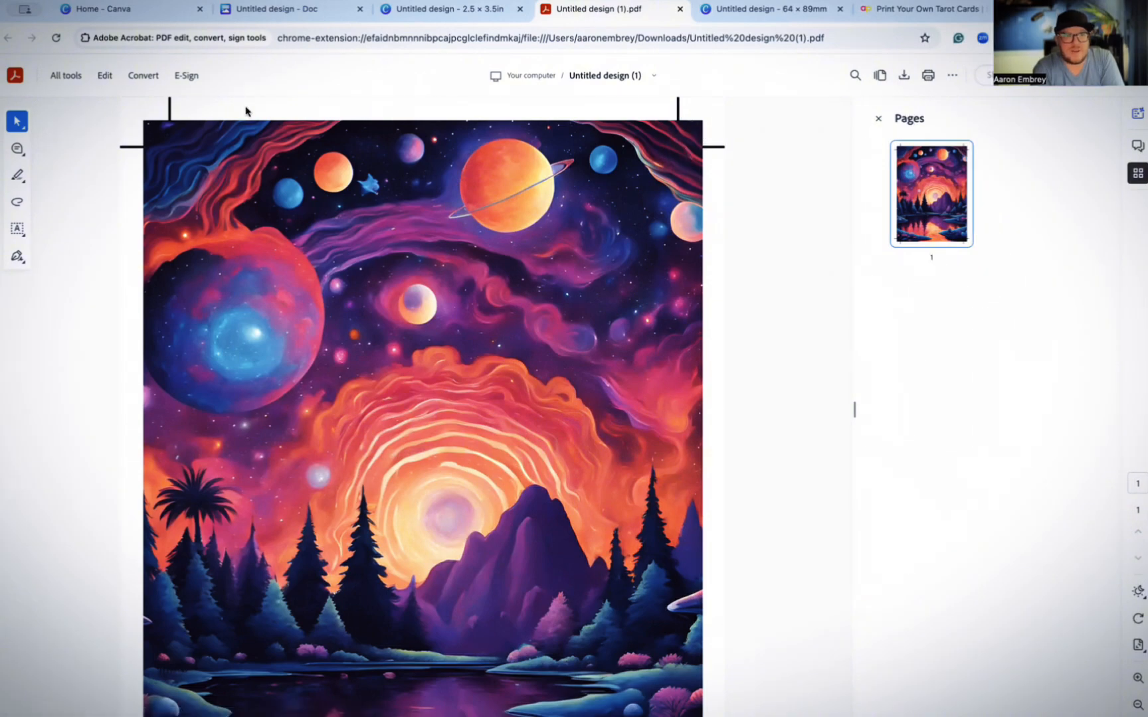
scroll(150, 234, "down", 5)
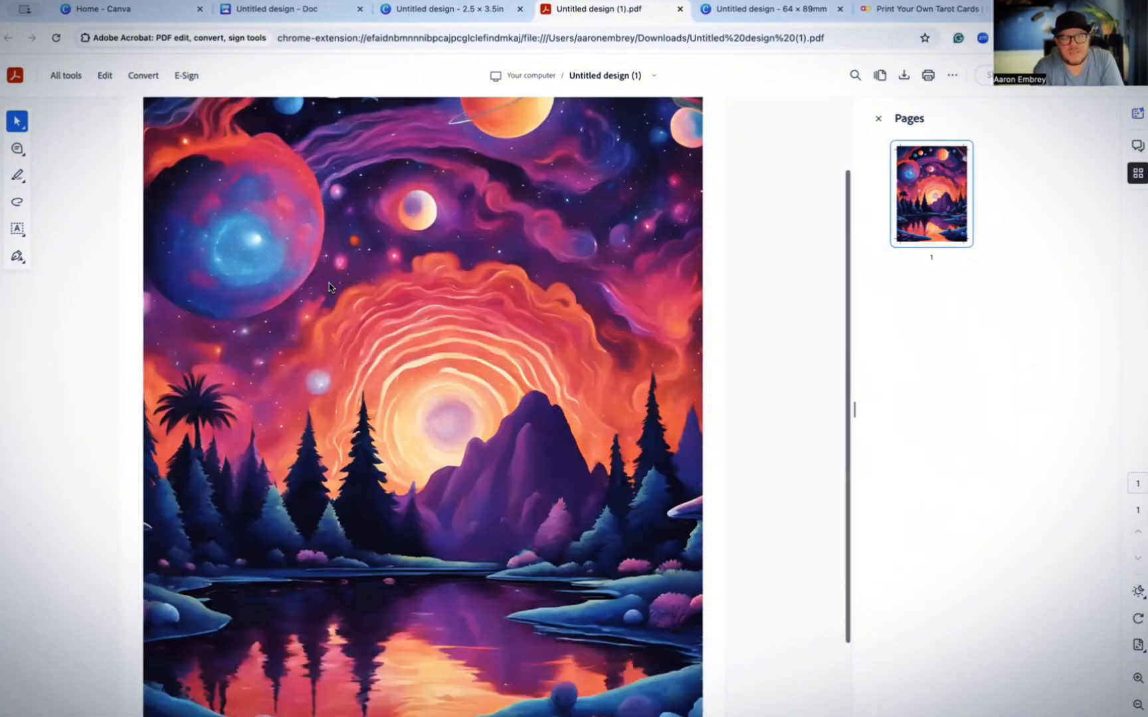
scroll(328, 290, "down", 2)
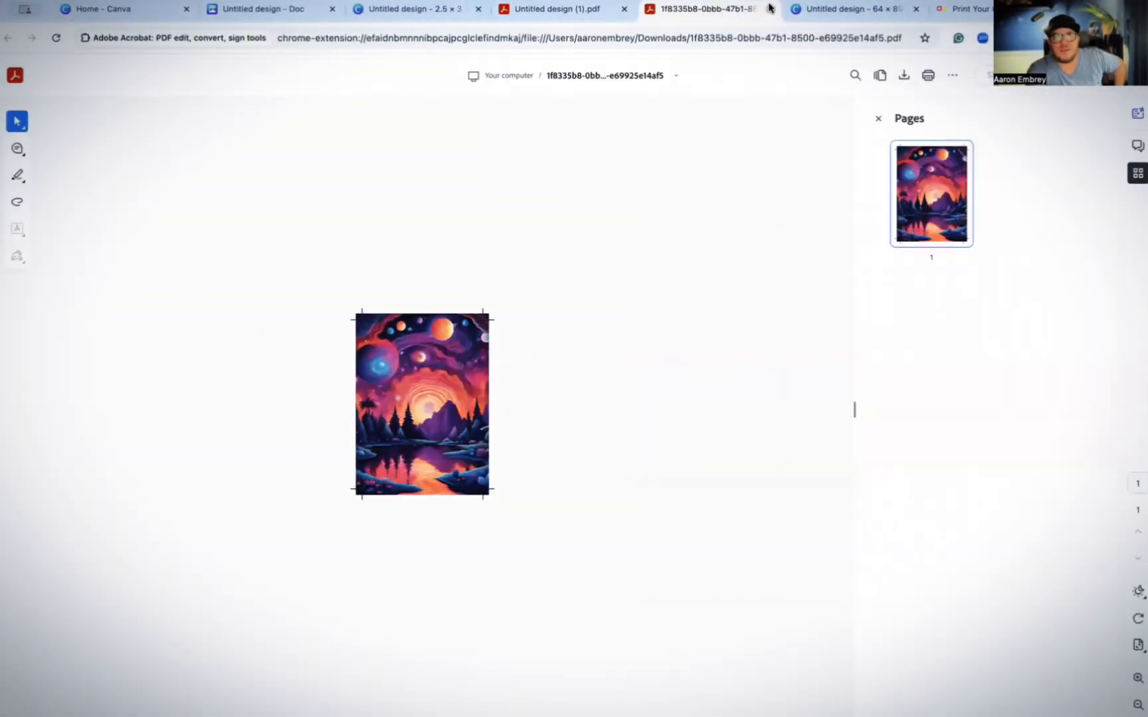
key("super+w")
scroll(458, 200, "up", 5)
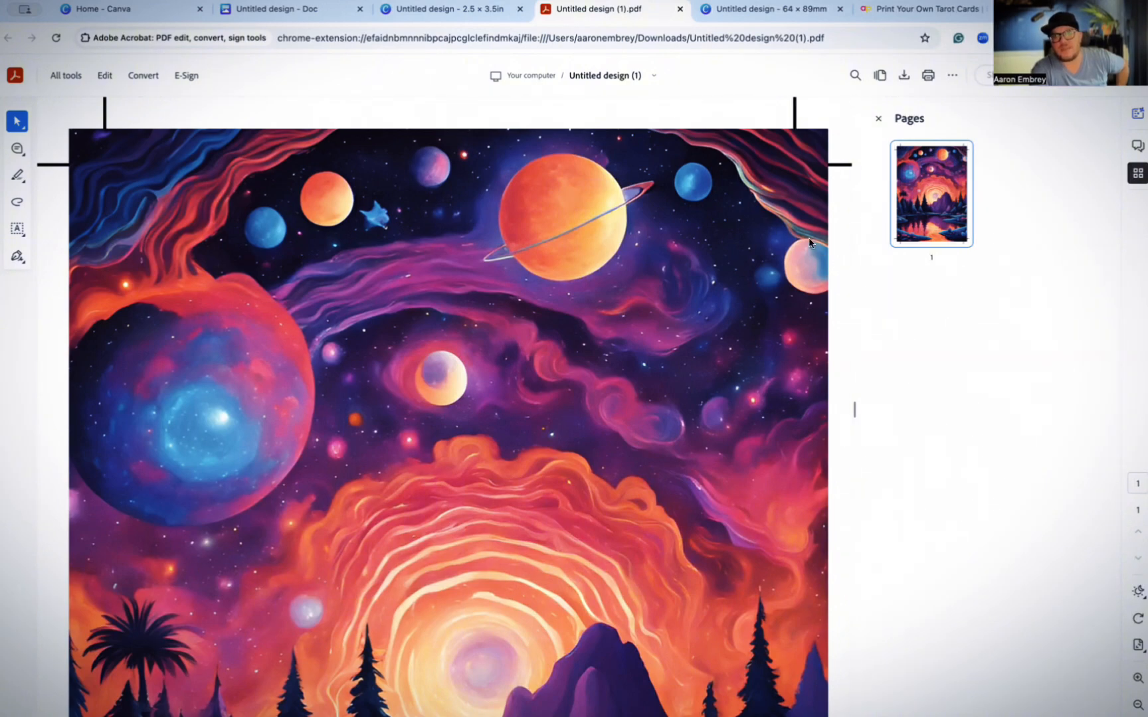
scroll(817, 183, "down", 5)
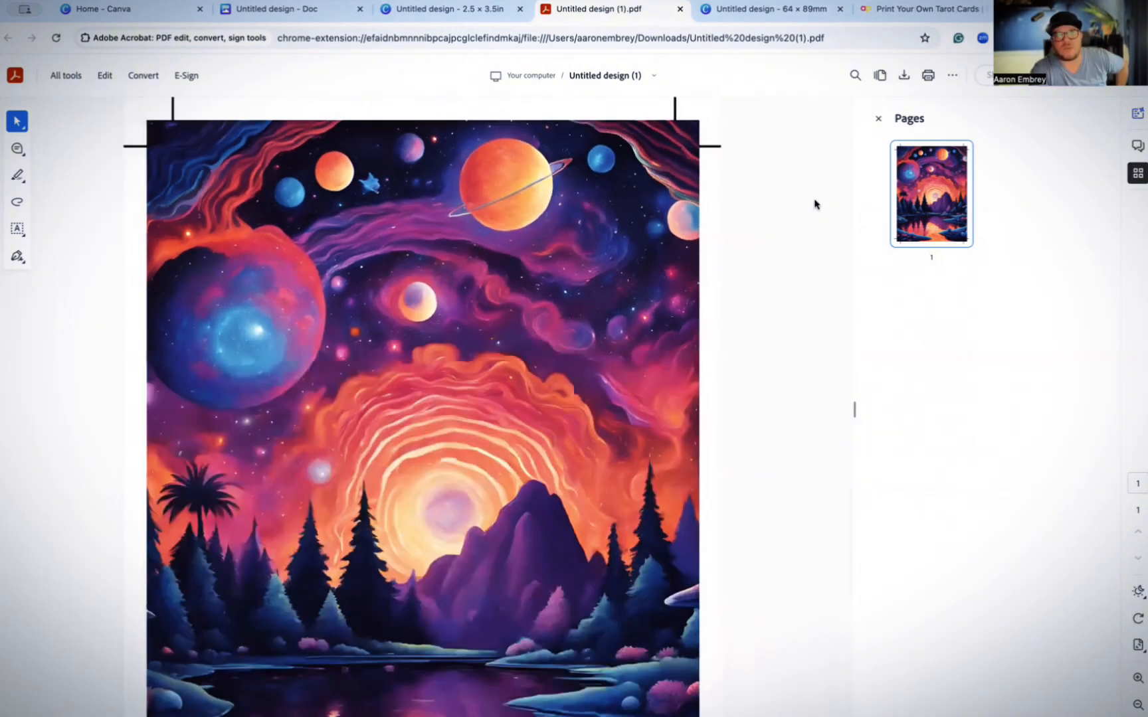